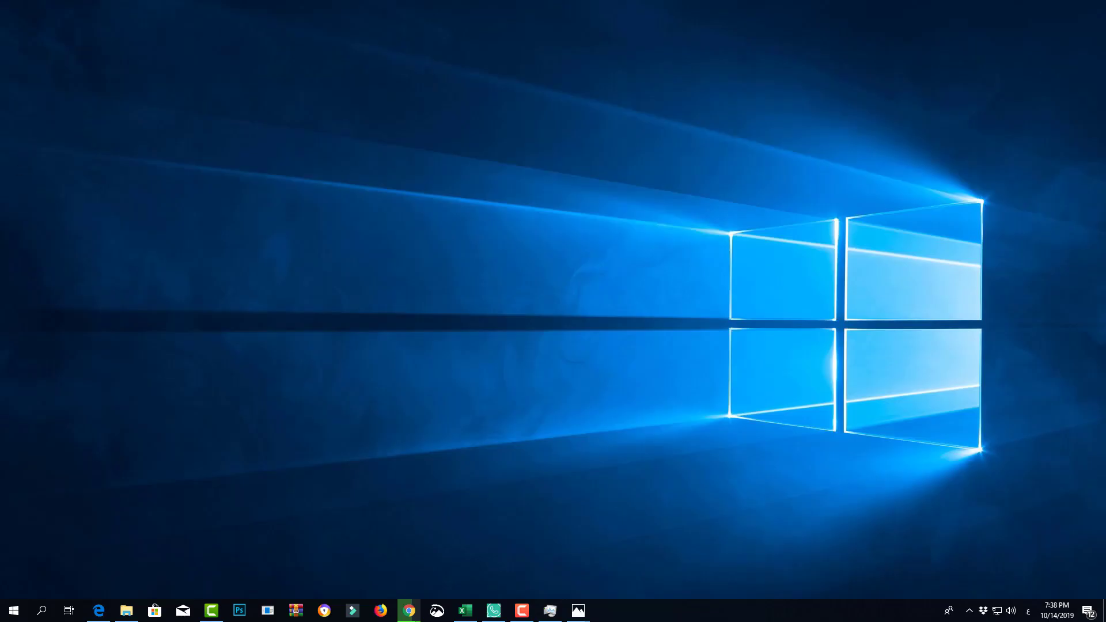
Check the pixel dimensions of Annotation 2019-10-14 193753.png in the desktop file's property details
drag(364, 199, 499, 255)
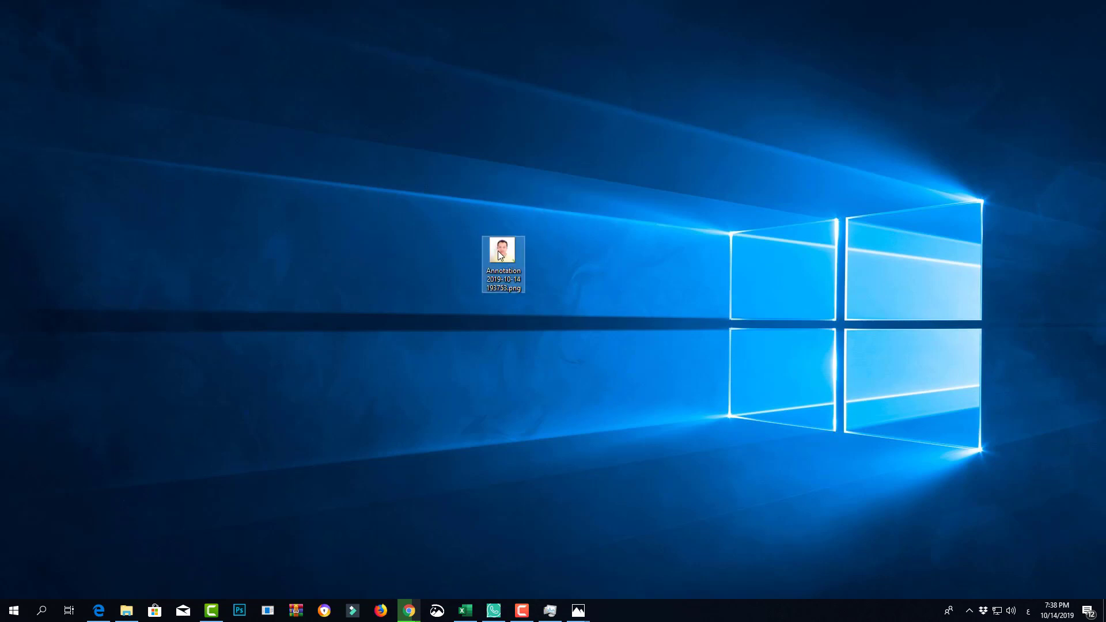
right_click(499, 255)
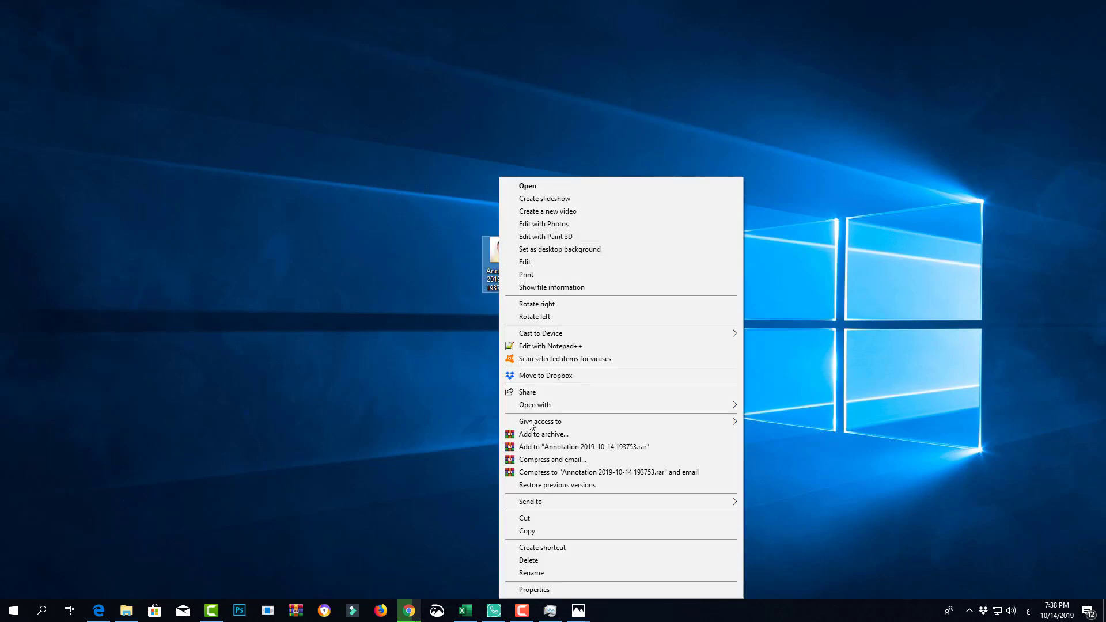
click(542, 590)
click(559, 281)
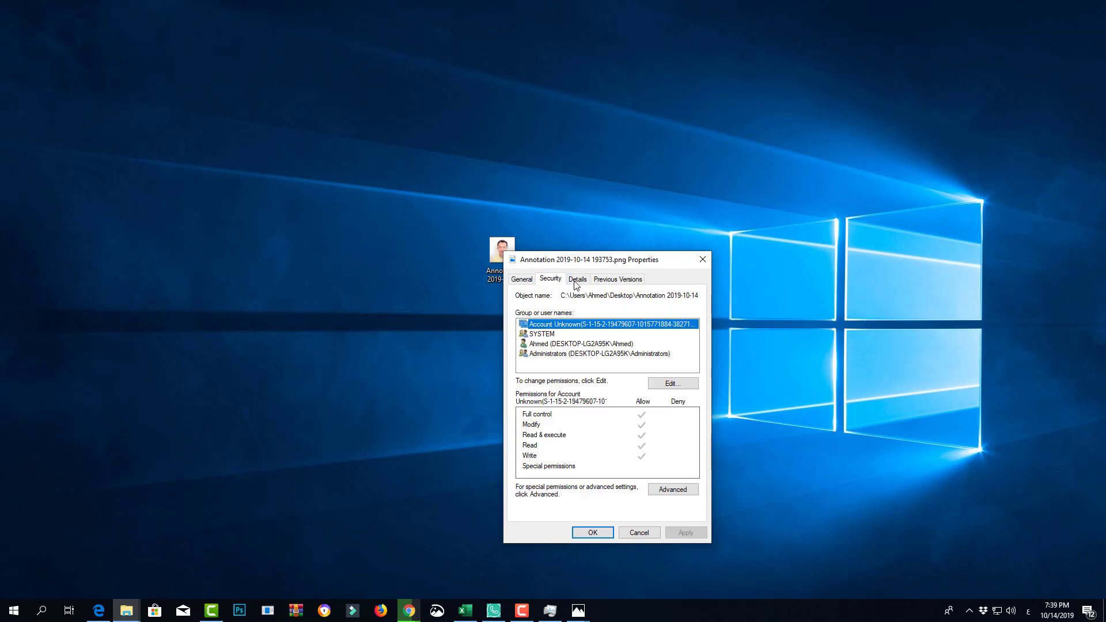
click(576, 281)
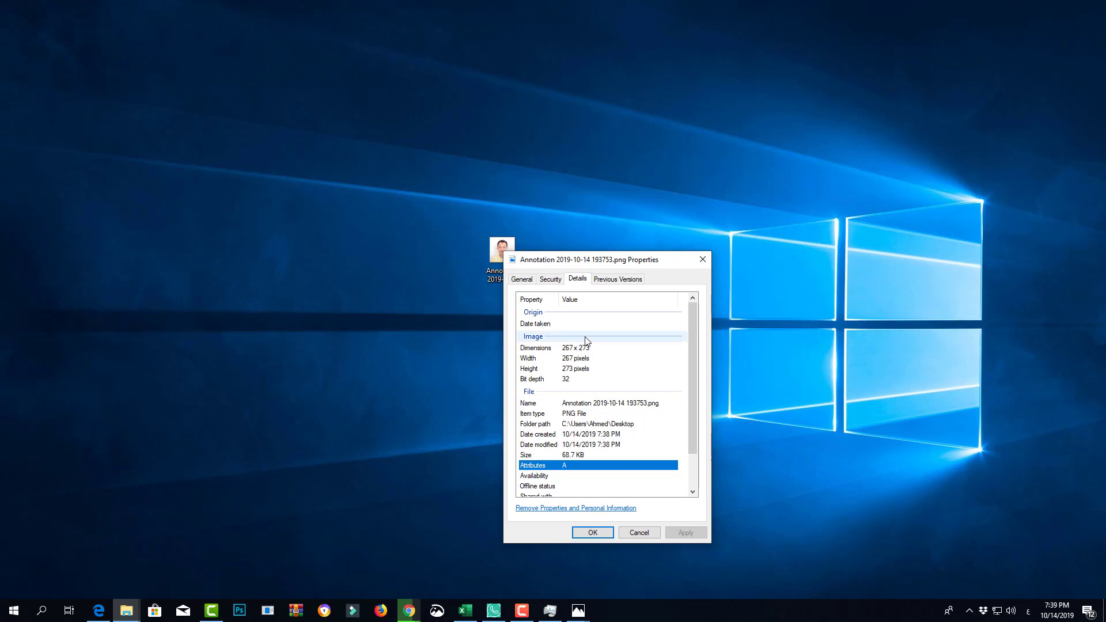
click(644, 532)
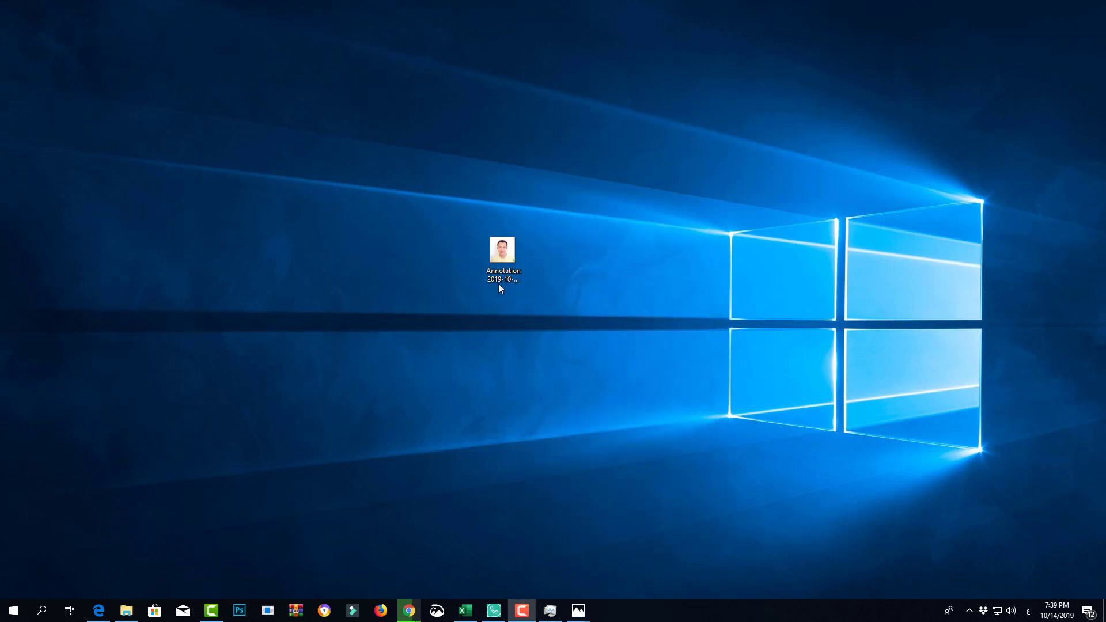
Open the desktop image Annotation 2019-10-14 193753.png in Paint
drag(499, 249, 434, 208)
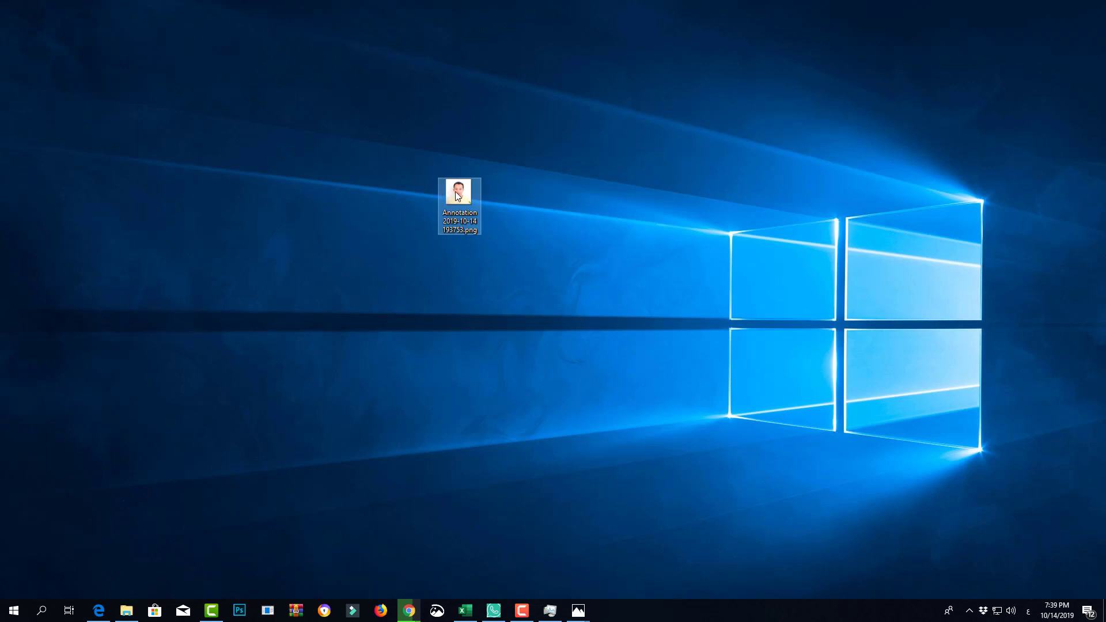
mouse_move(444, 191)
mouse_down()
mouse_move(429, 227)
mouse_move(444, 249)
mouse_up()
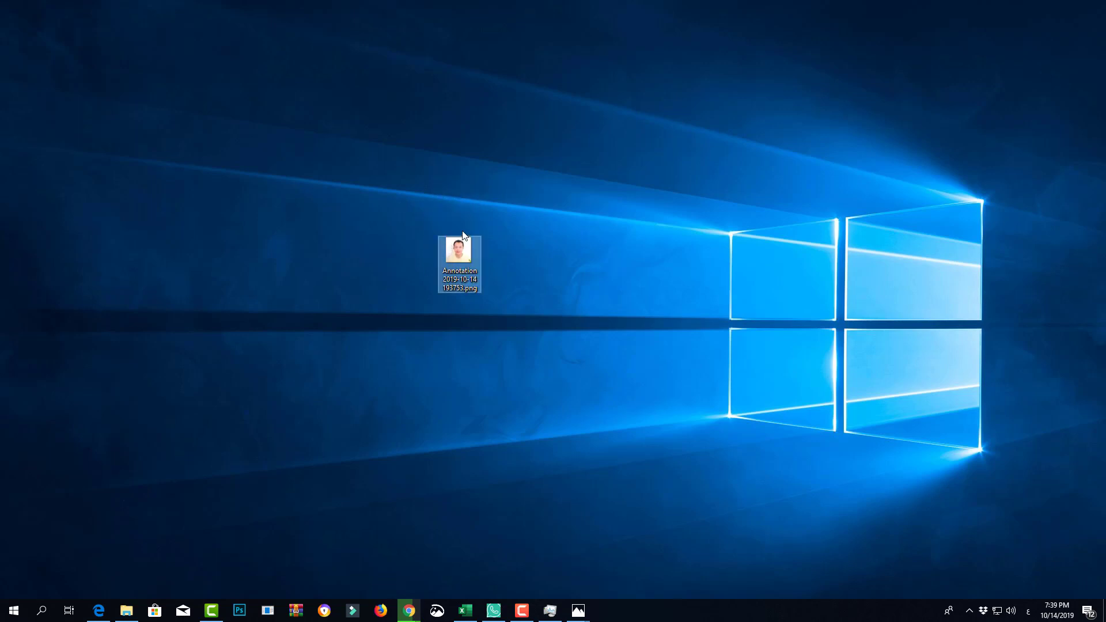
right_click(459, 256)
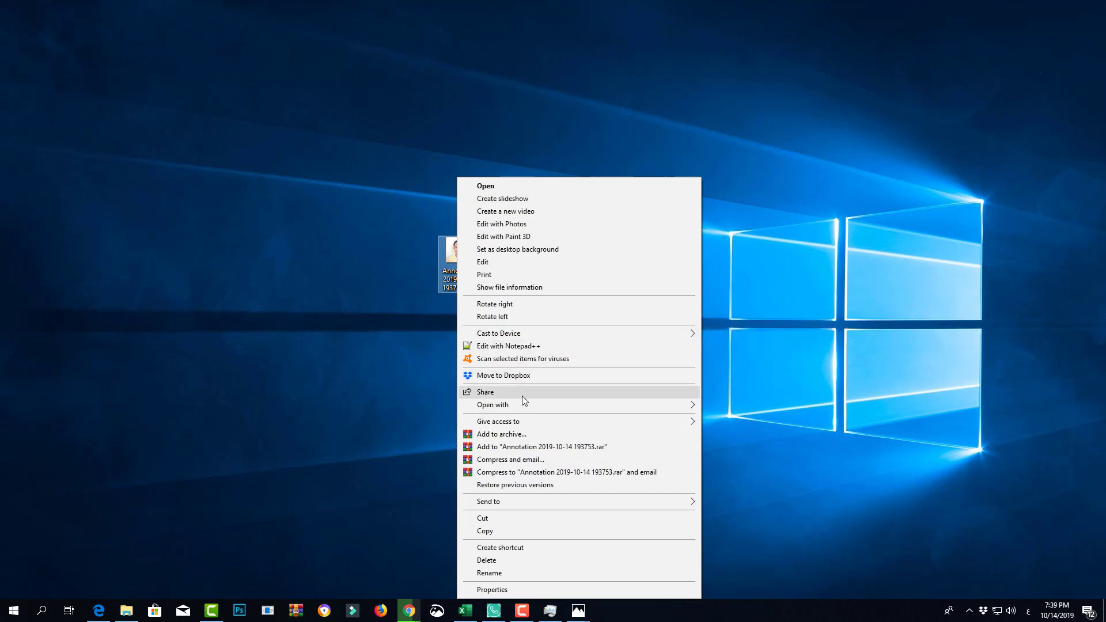
mouse_move(537, 403)
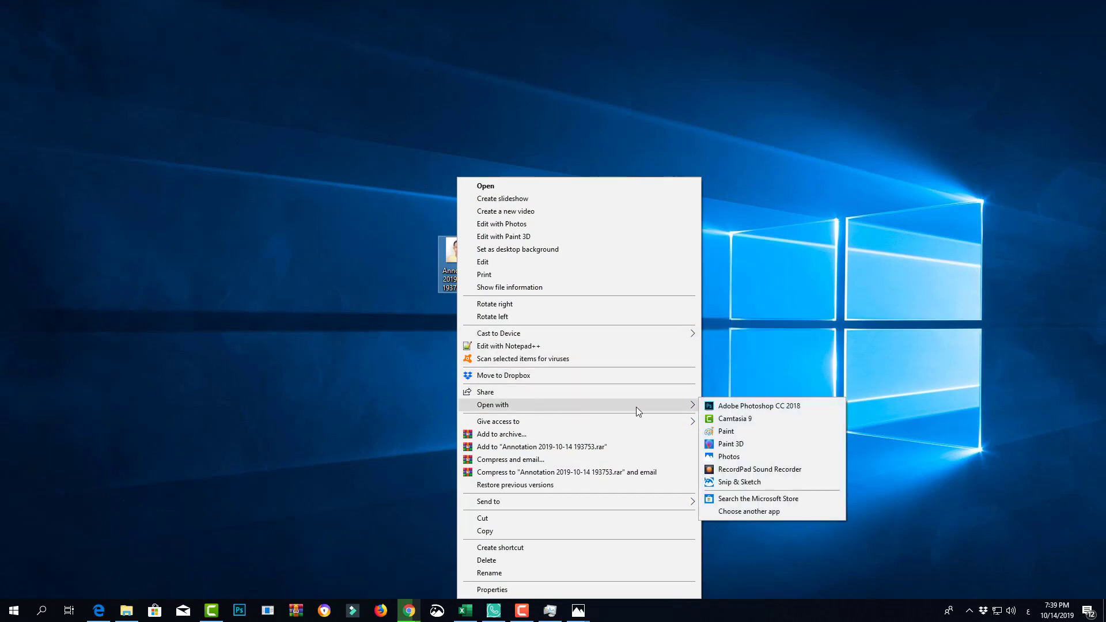
click(742, 433)
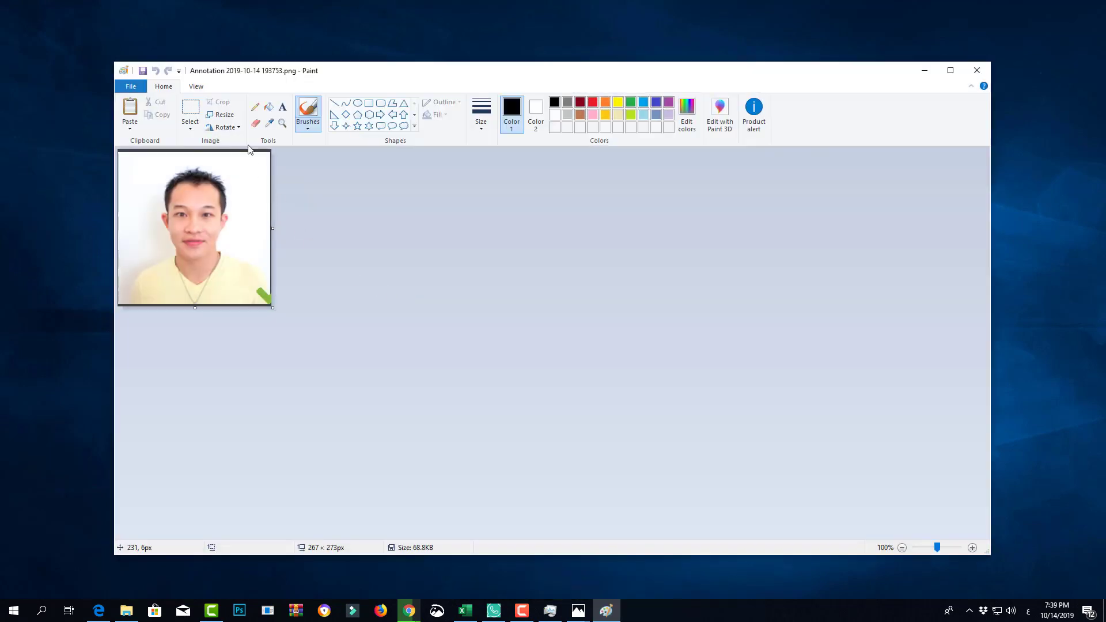
Resize the photo to 600 × 600 pixels without maintaining the aspect ratio, and save it before closing Paint
click(220, 115)
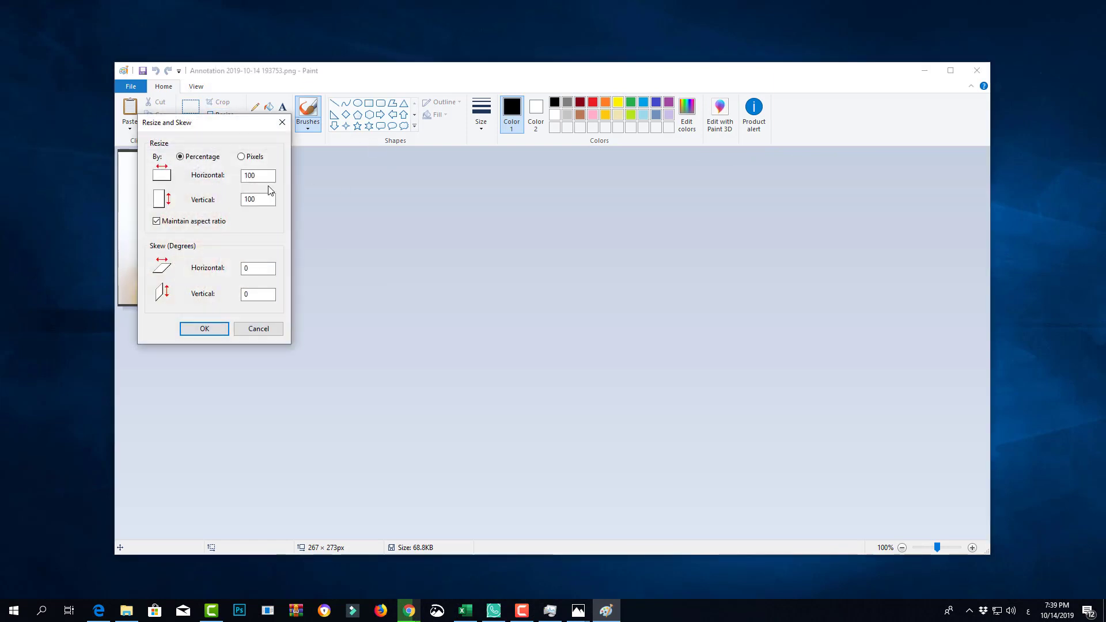
click(252, 160)
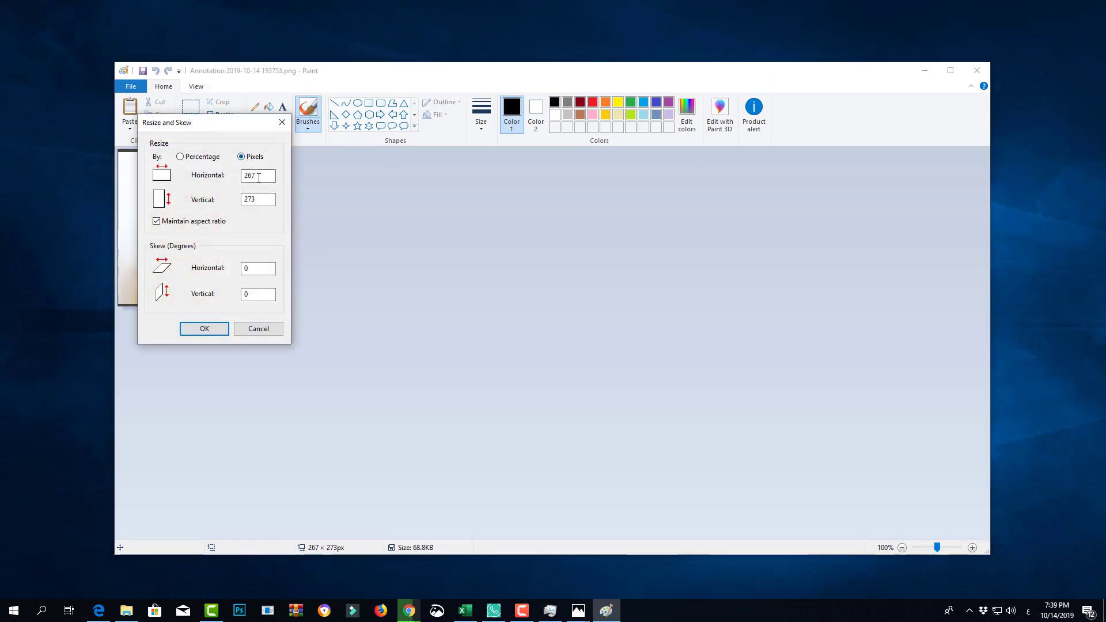
double_click(254, 177)
text(600)
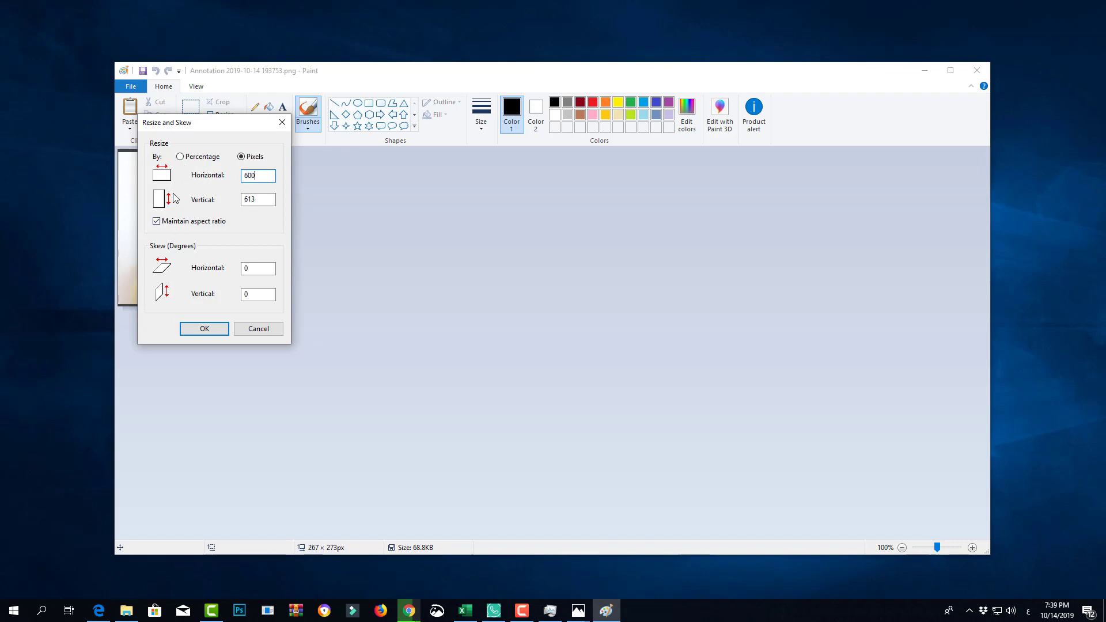
click(157, 222)
double_click(250, 199)
text(600)
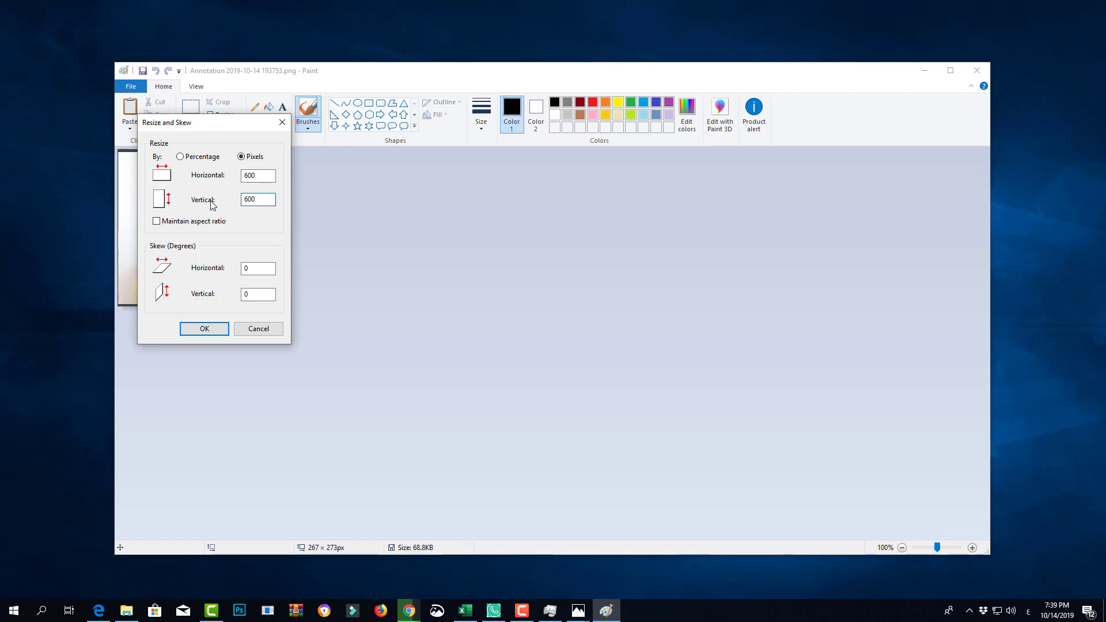
click(205, 328)
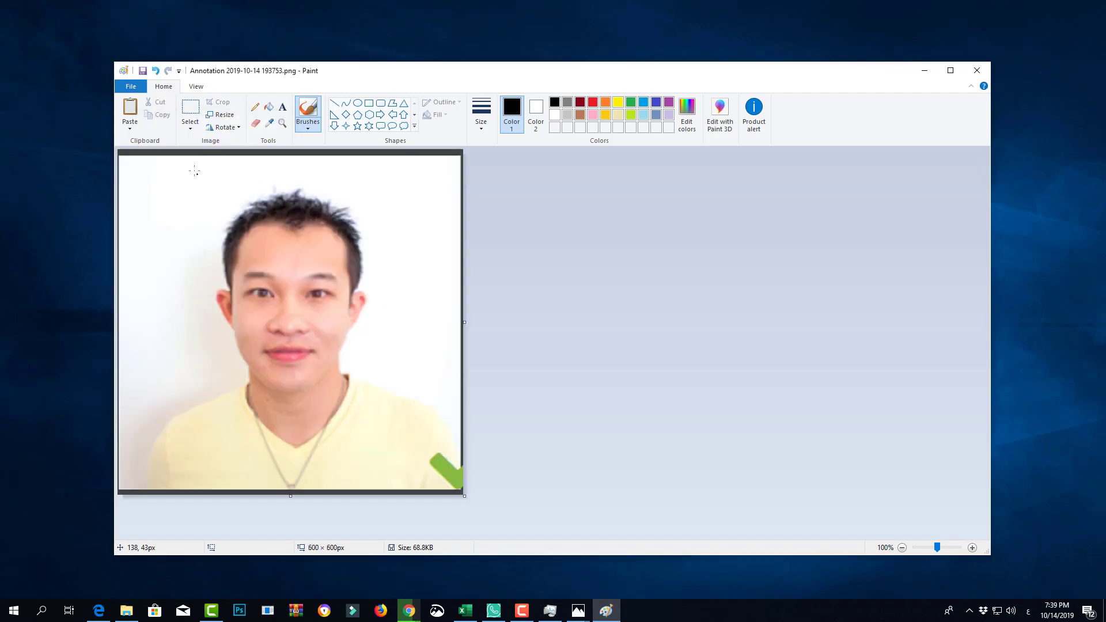
click(142, 71)
click(977, 71)
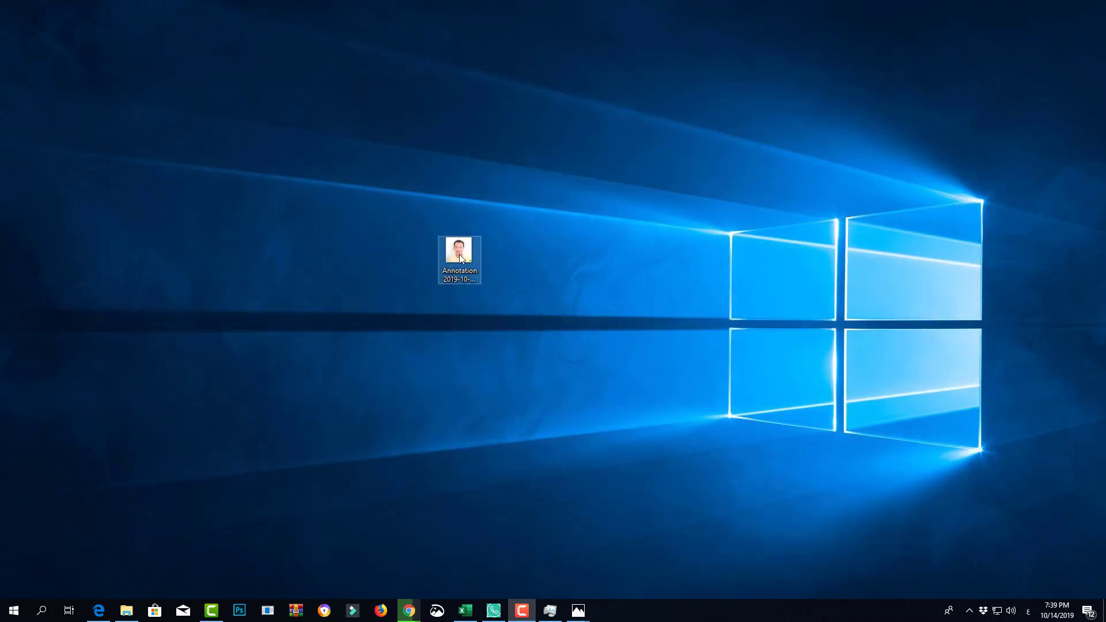
Switch to Edge and open the Photo Examples page from the Electronic Diversity Visa Lottery site
click(98, 614)
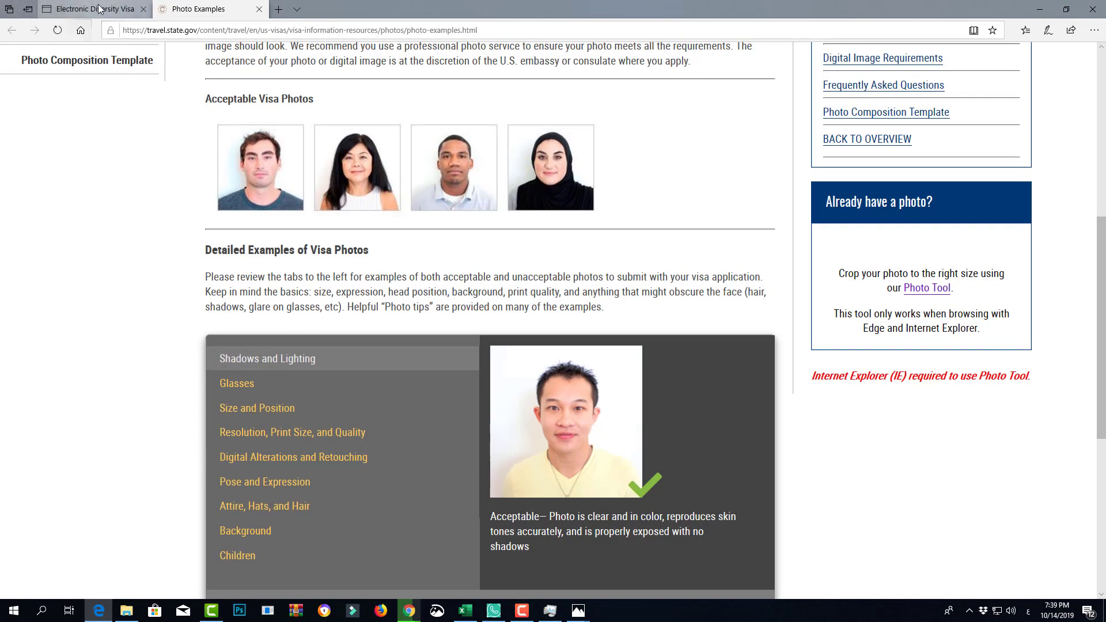
click(95, 16)
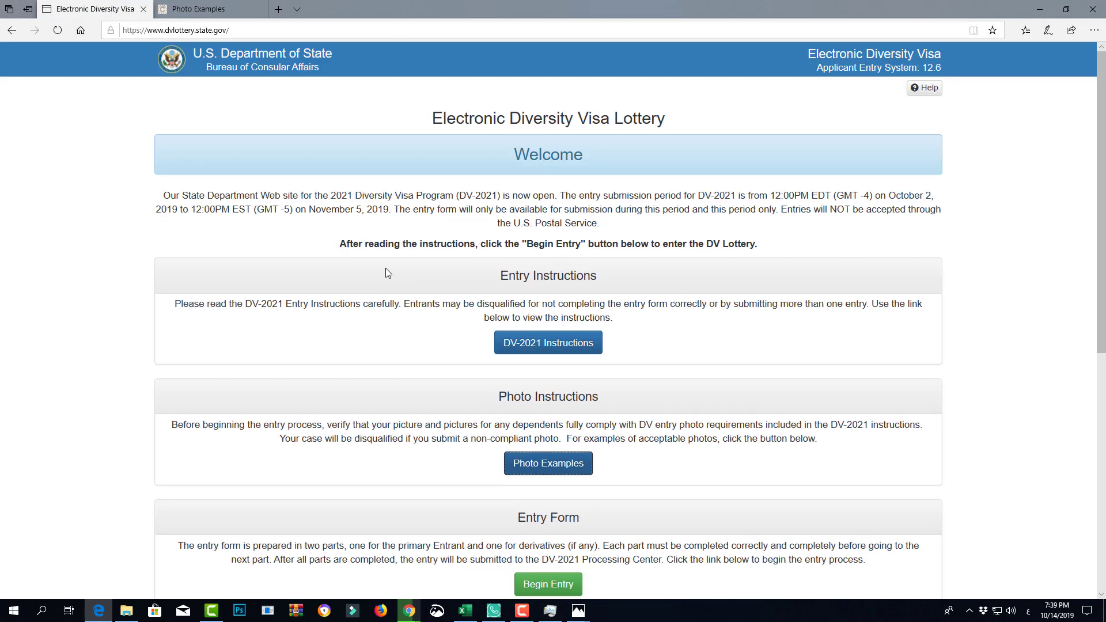
scroll(163, 104, up, 2)
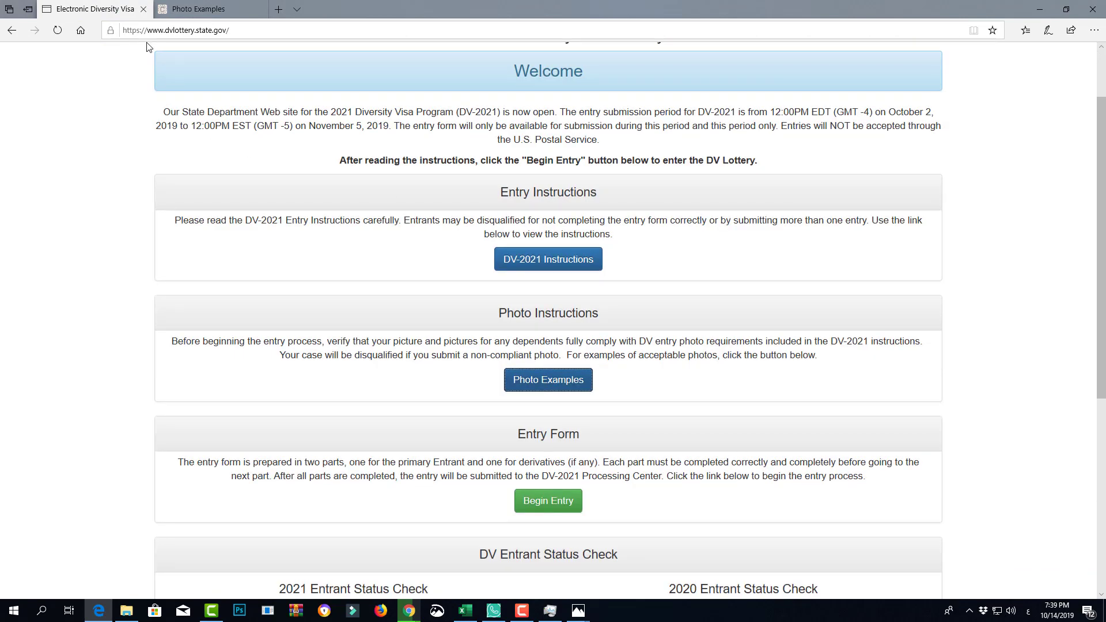
click(195, 33)
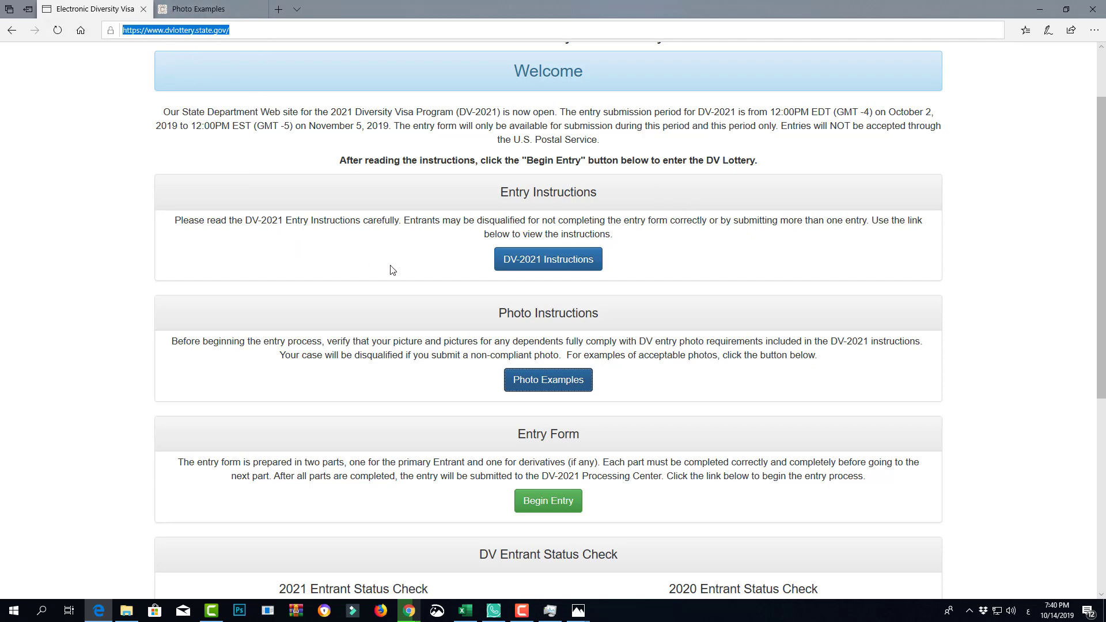
scroll(655, 356, down, 1)
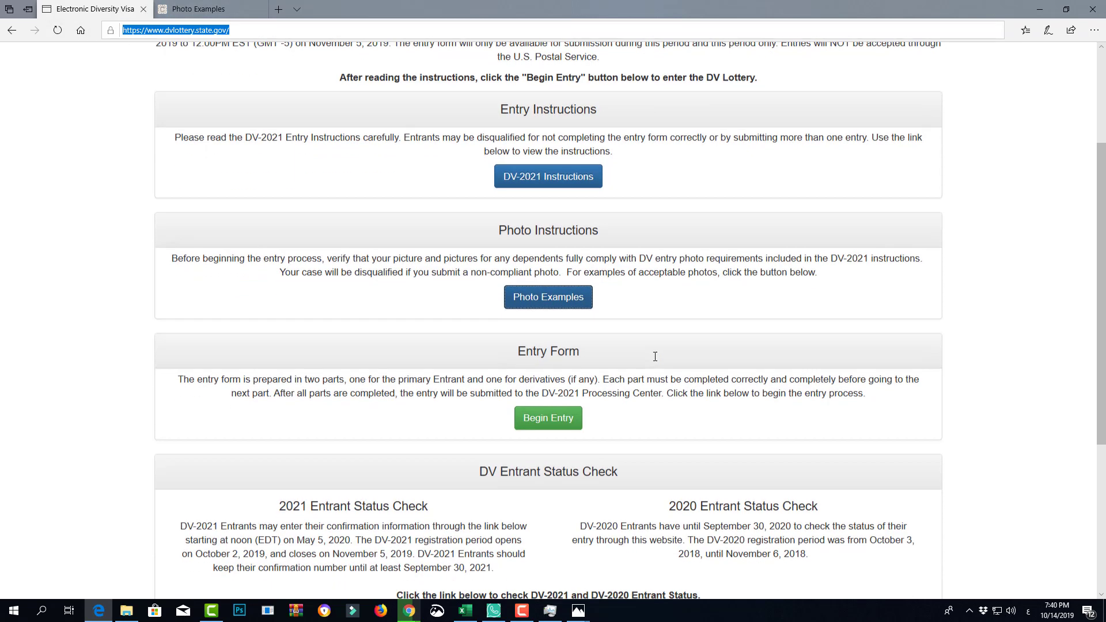
click(546, 302)
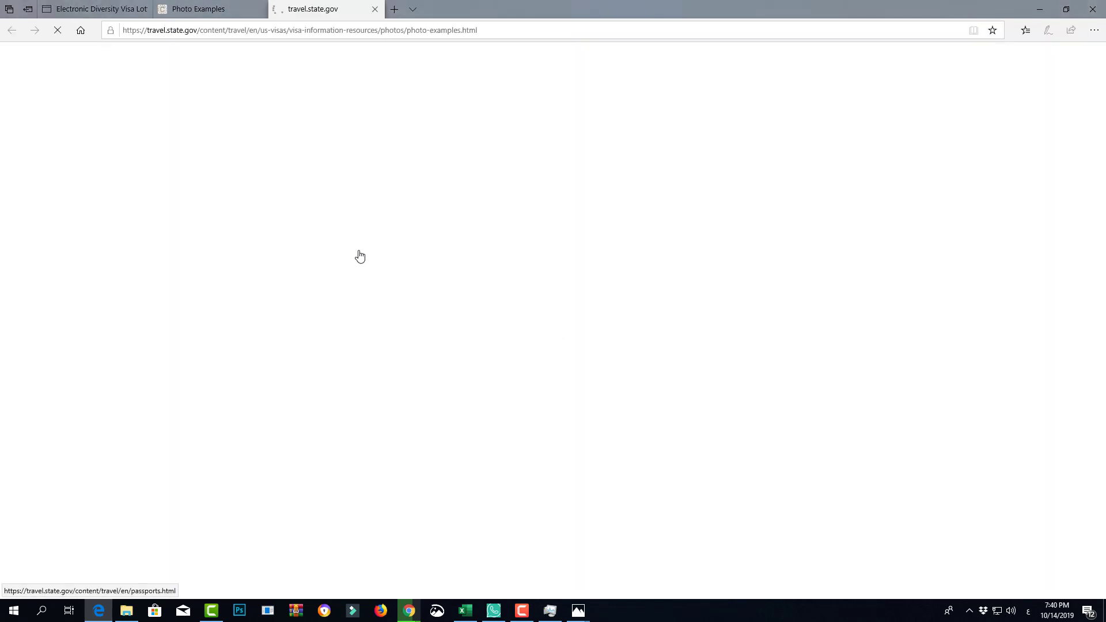
Open the Photo Tool linked on the Photo Examples page and allow Adobe Flash to run once
scroll(1030, 336, down, 5)
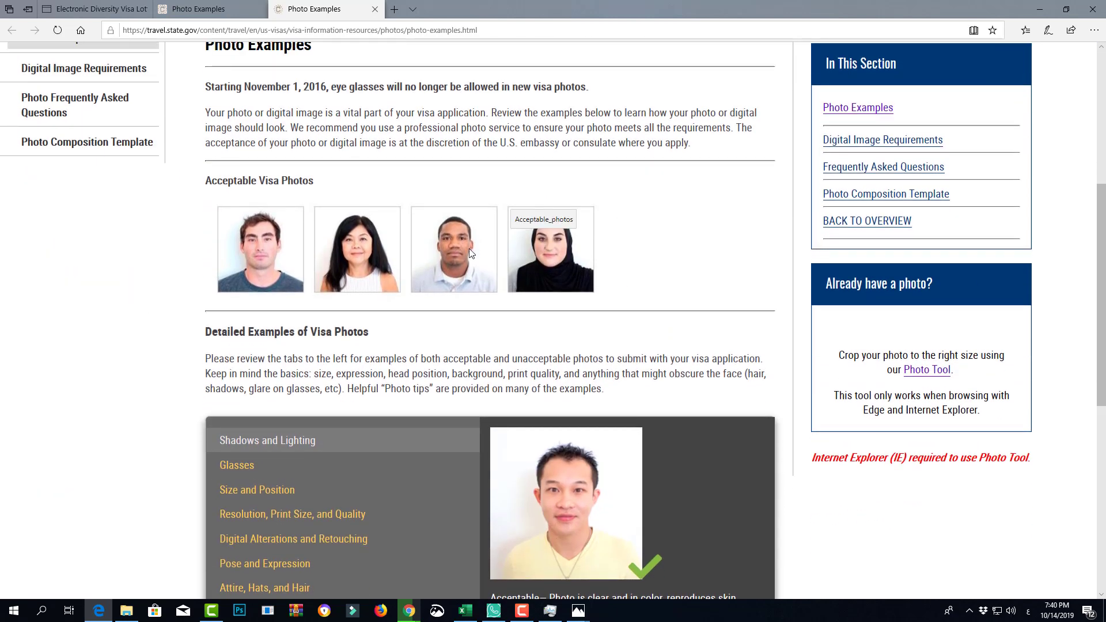
scroll(504, 256, down, 6)
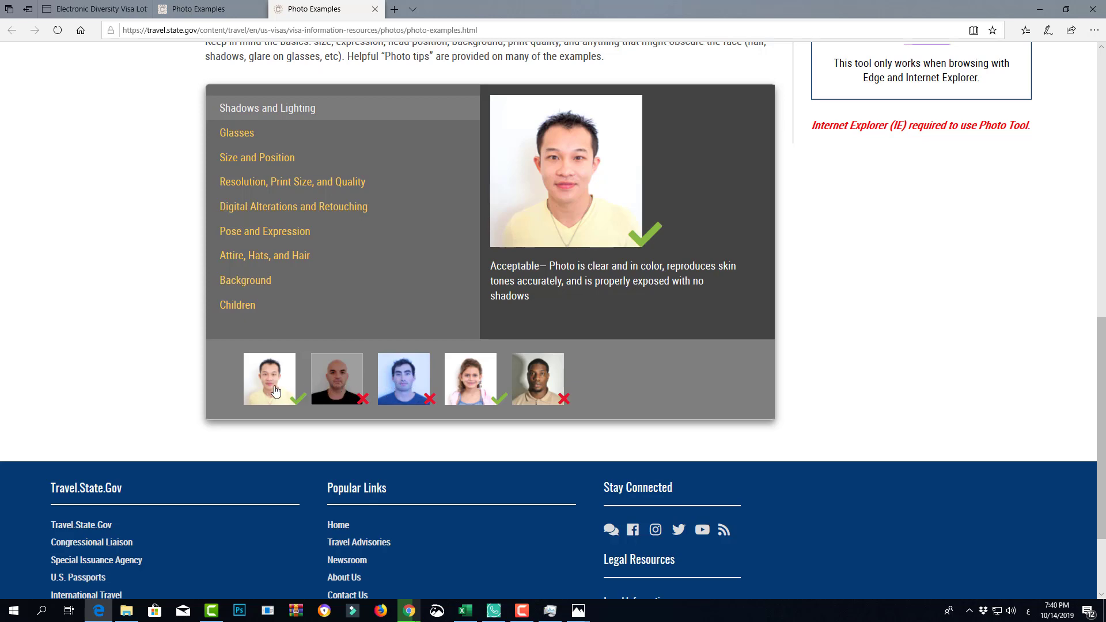
scroll(586, 337, up, 4)
scroll(549, 351, down, 3)
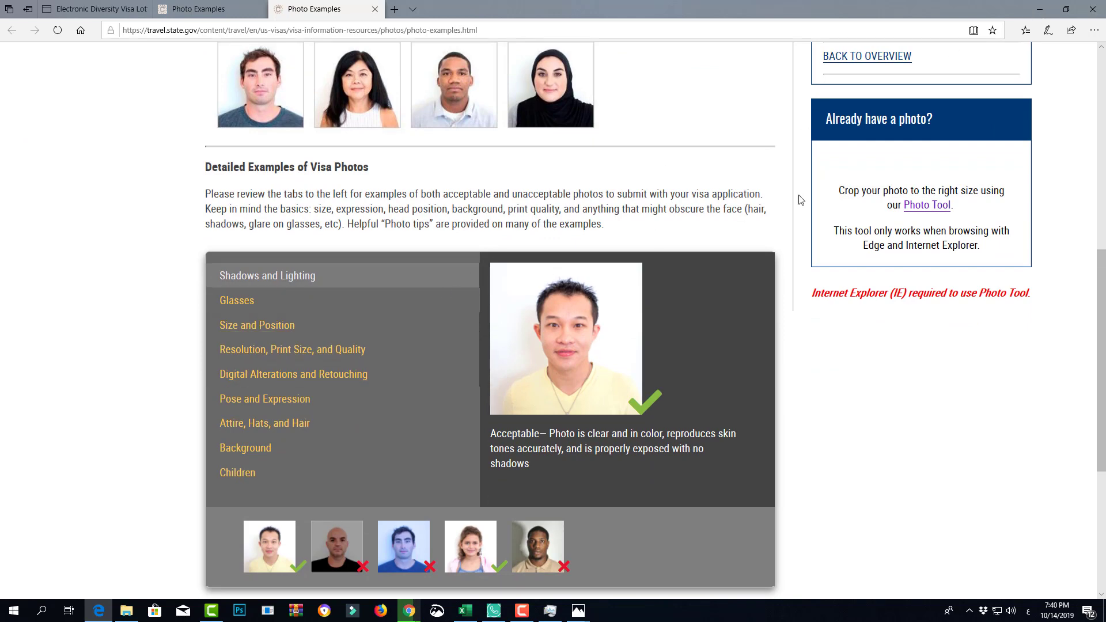
scroll(643, 277, up, 5)
scroll(421, 168, down, 3)
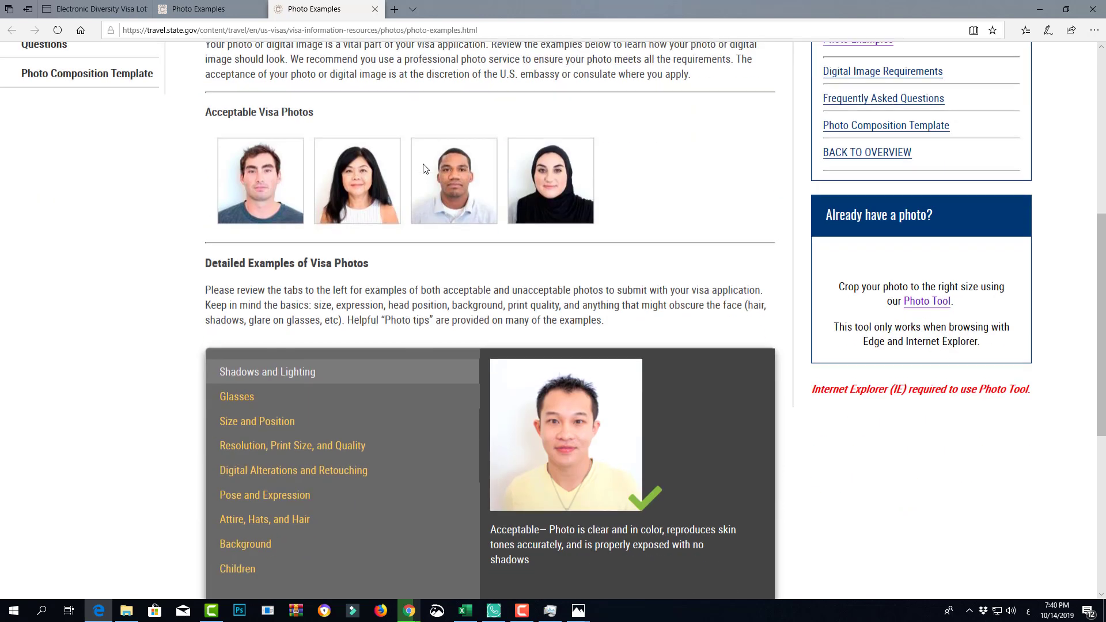
click(935, 294)
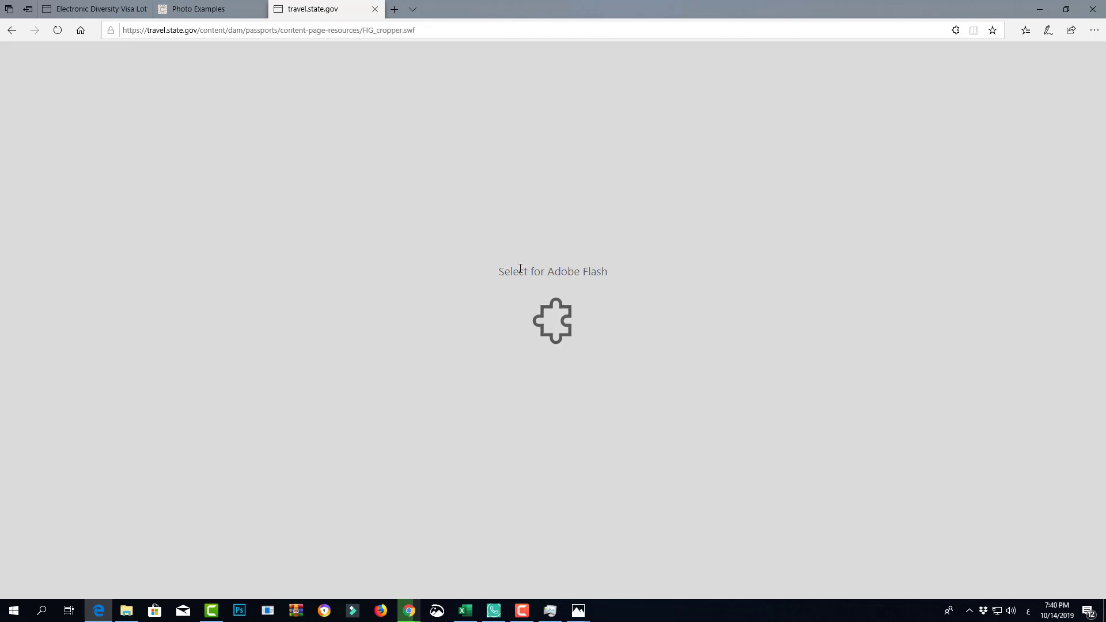
click(521, 268)
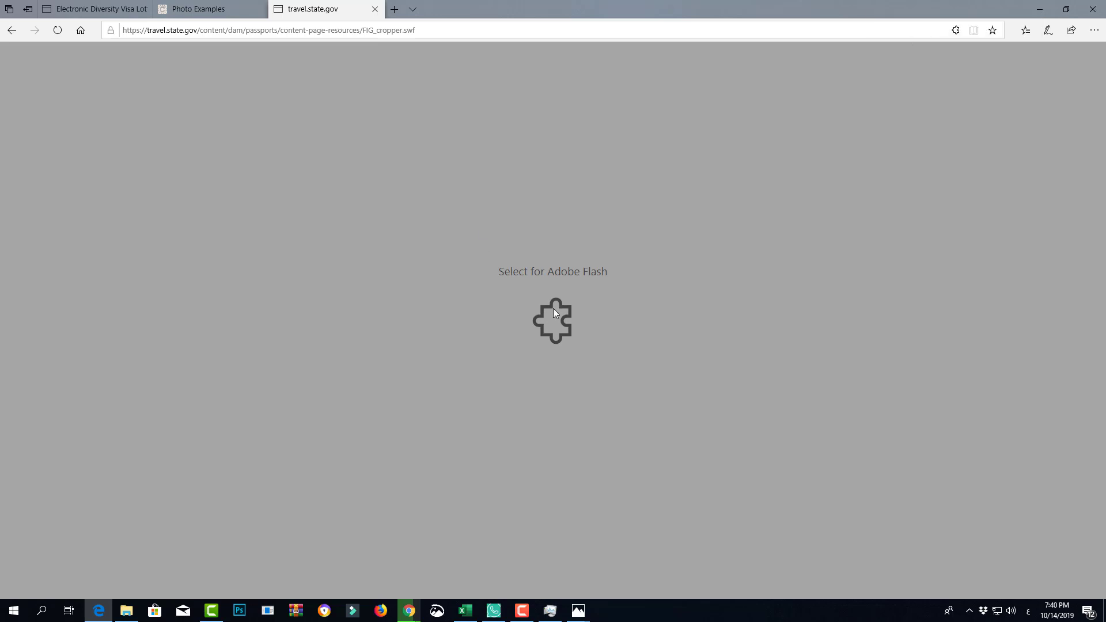
click(579, 280)
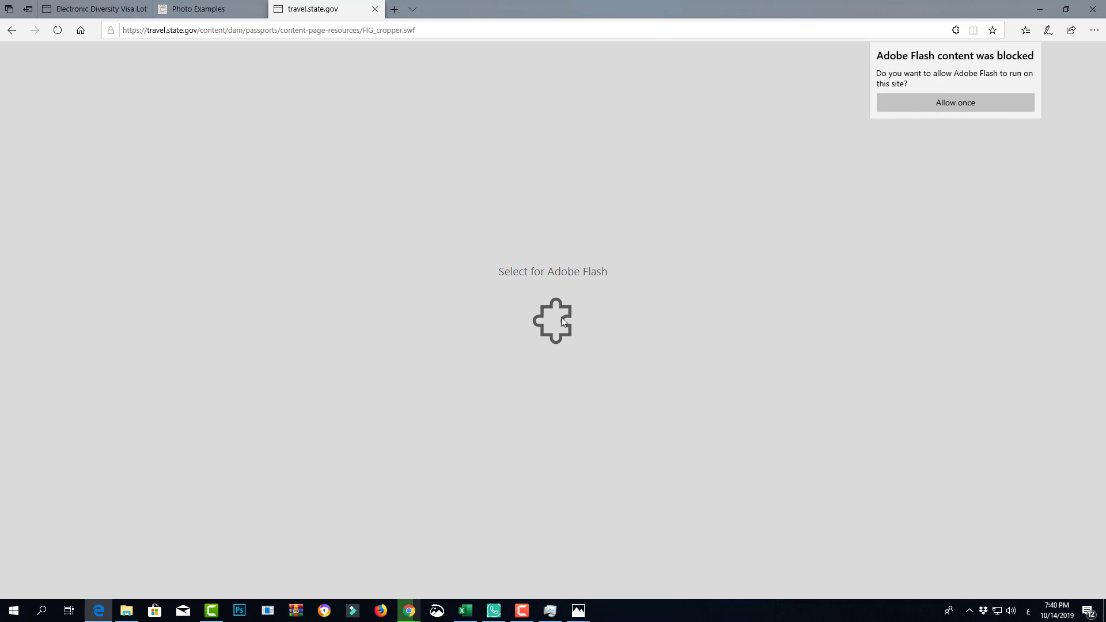
click(955, 105)
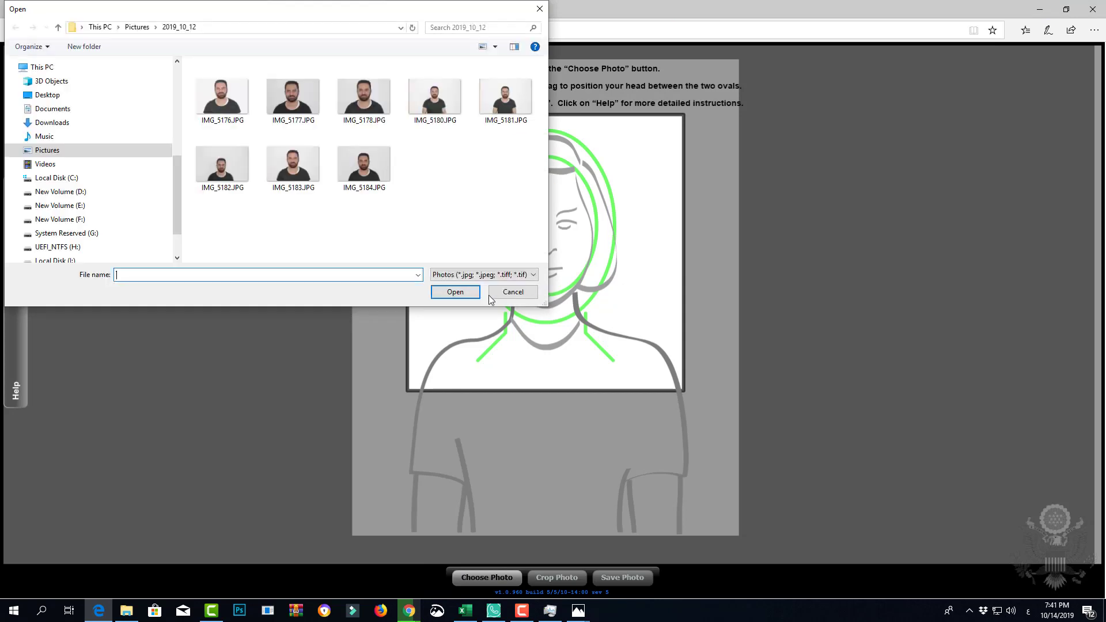
Browse the Desktop folder in the Photo Tool's file chooser for the resized photo
drag(180, 189, 181, 93)
click(72, 101)
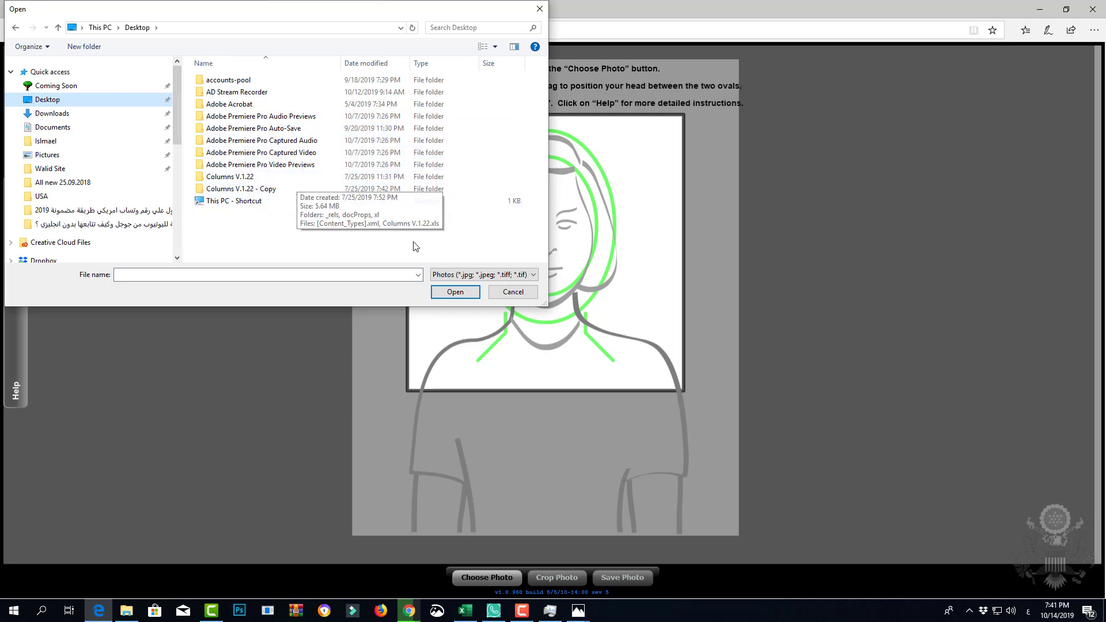
Show the Windows desktop and open Annotation 2019-10-14 193753.png in Paint again
right_click(767, 611)
click(782, 535)
click(477, 275)
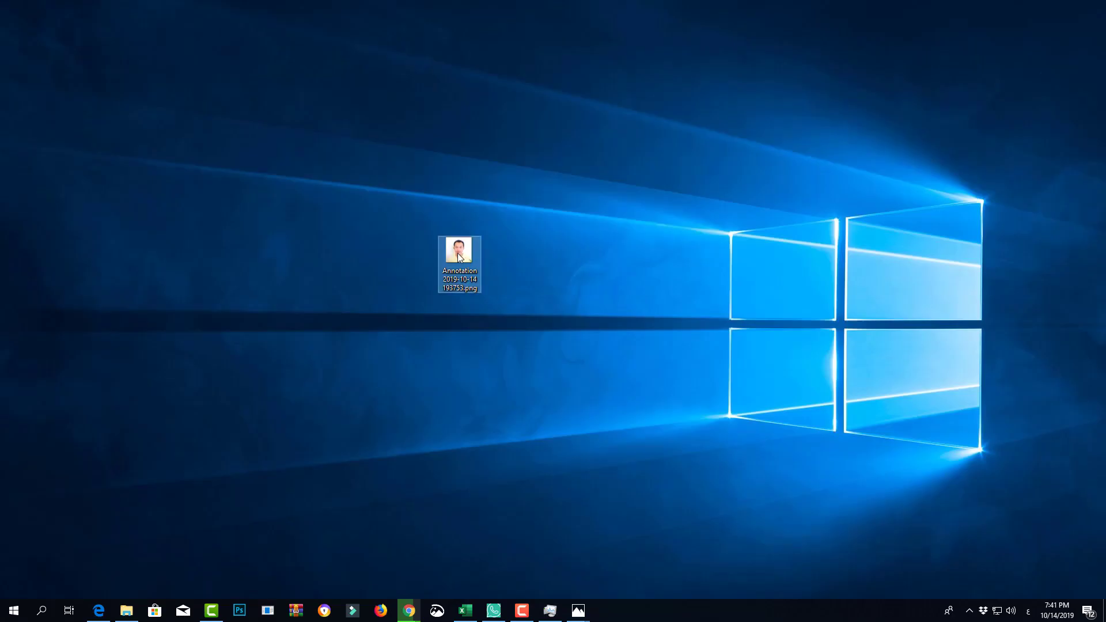
right_click(461, 254)
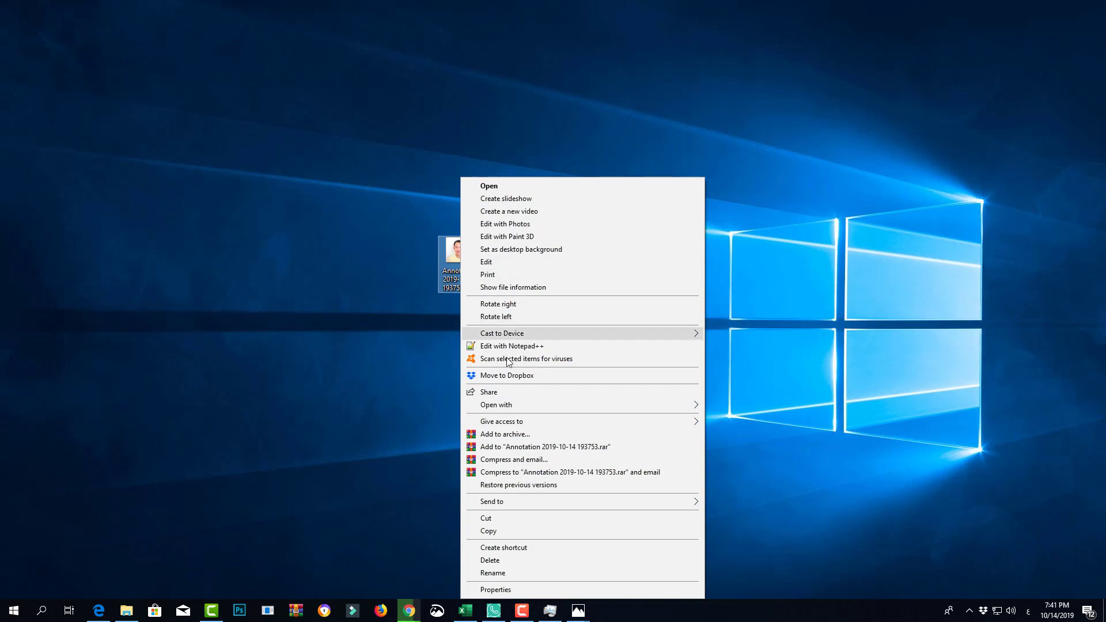
mouse_move(527, 402)
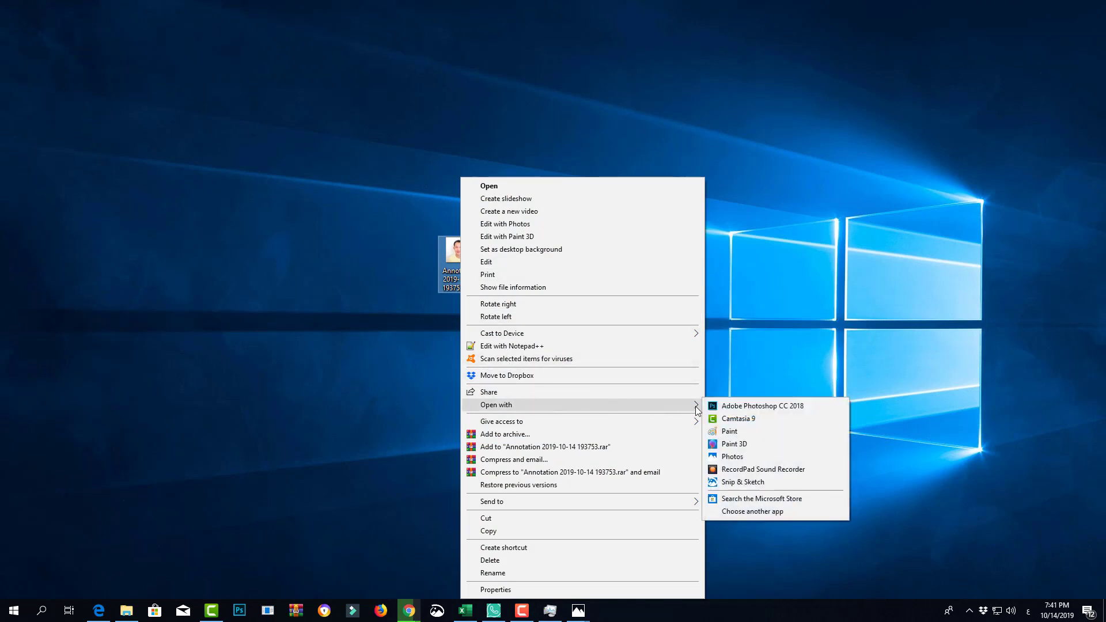
click(744, 432)
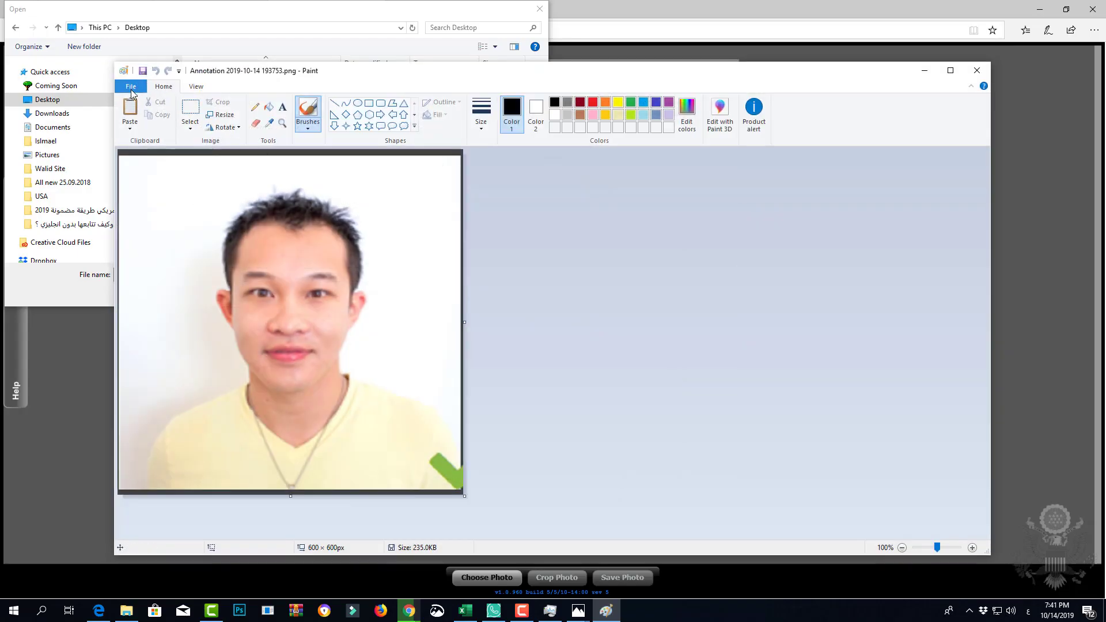
Save the photo as a JPEG named Annotation 2019-10-14 193753.jpg and close Paint
click(140, 83)
click(308, 186)
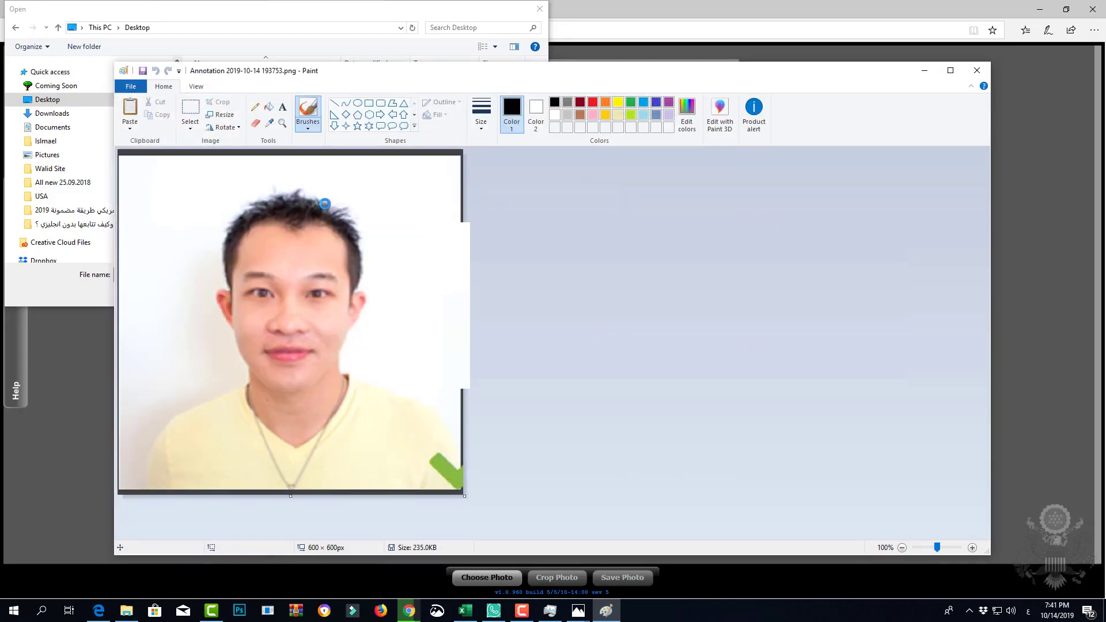
click(579, 430)
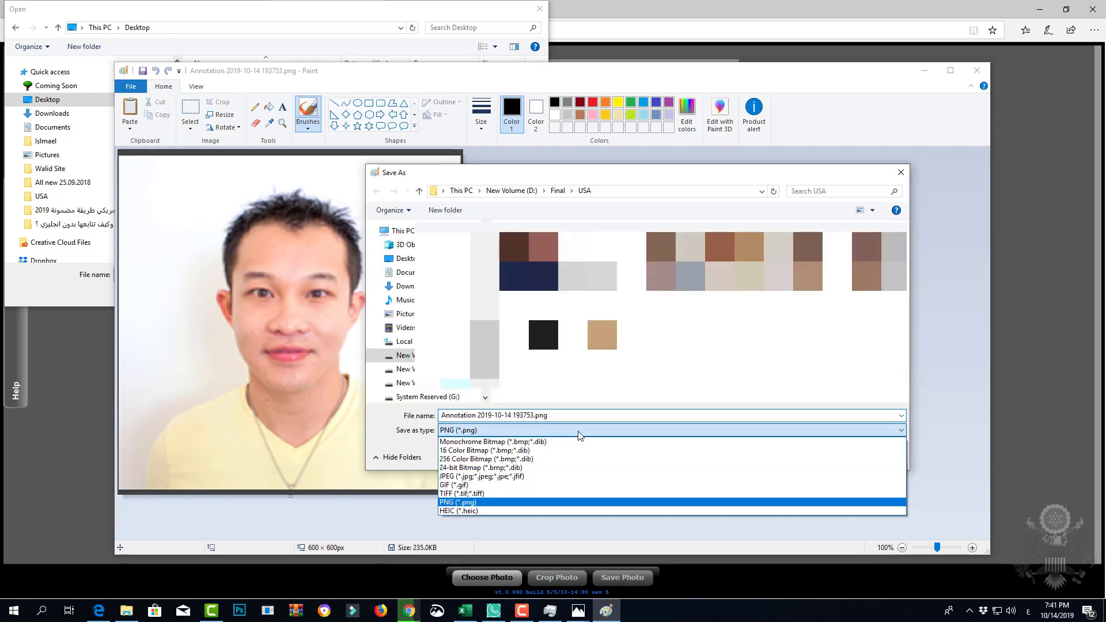
click(476, 476)
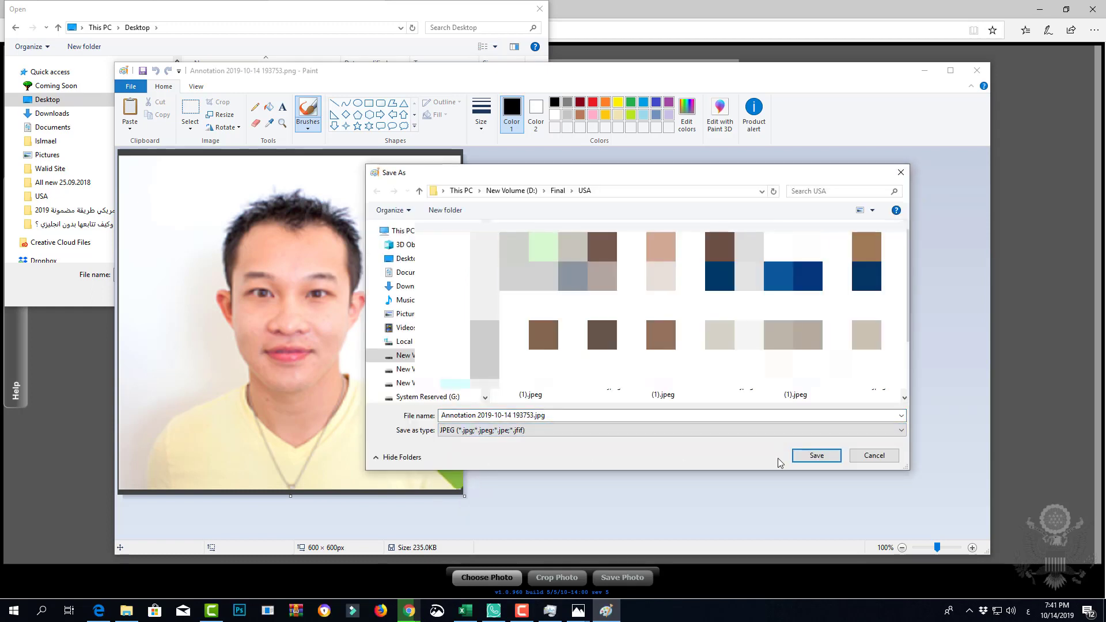
click(825, 457)
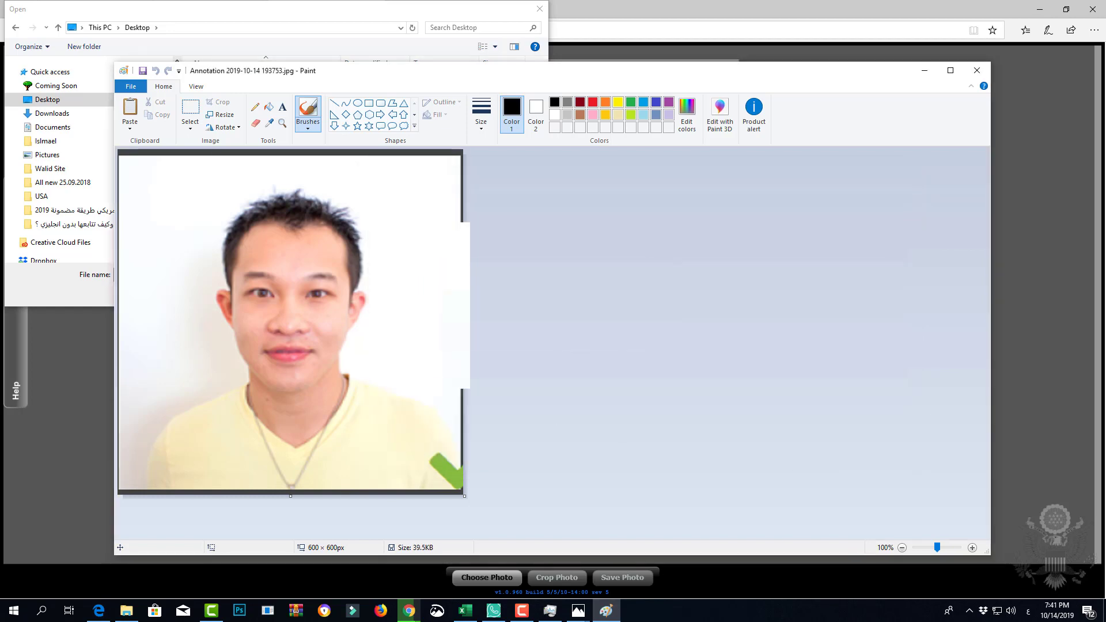
click(976, 71)
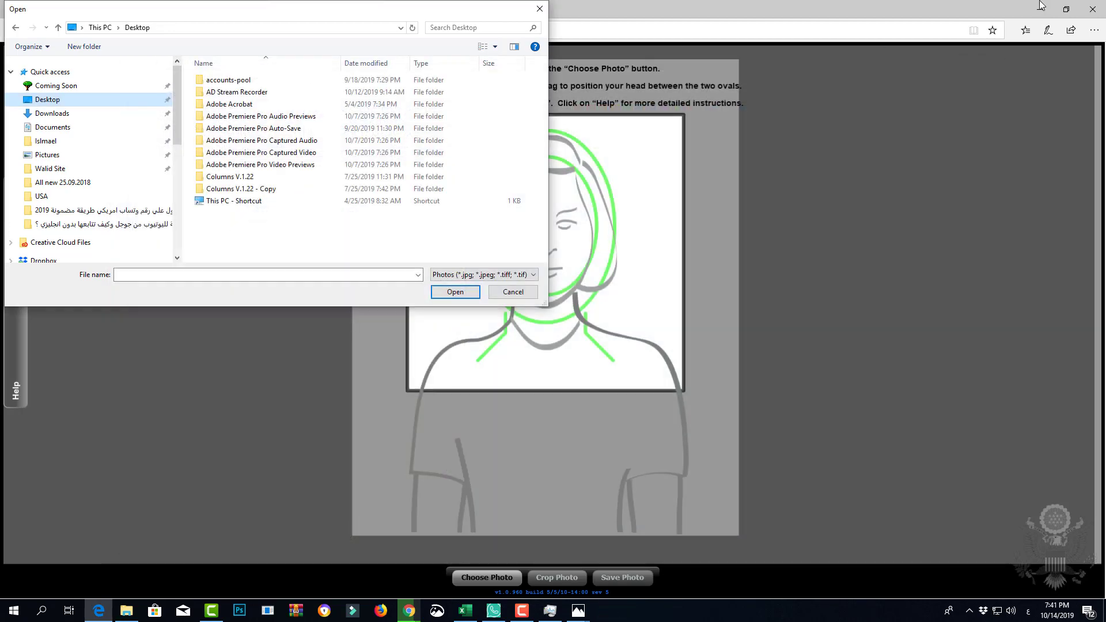
Leave the file chooser, place the JPG copy's icon below the PNG on the Windows desktop, and return to the Photo Tool
click(262, 201)
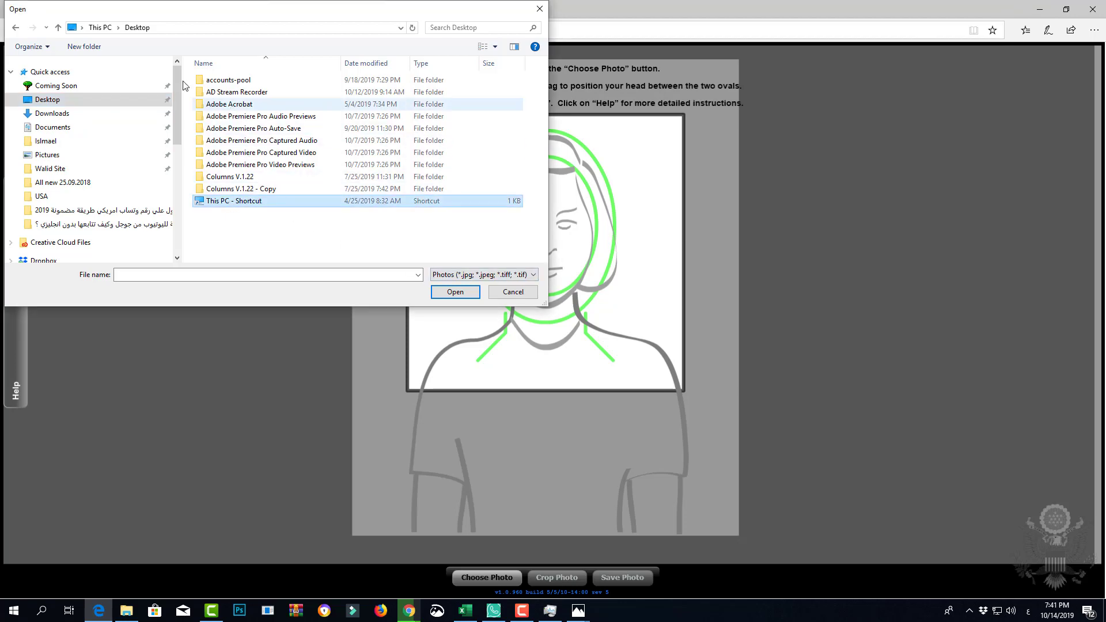
click(49, 101)
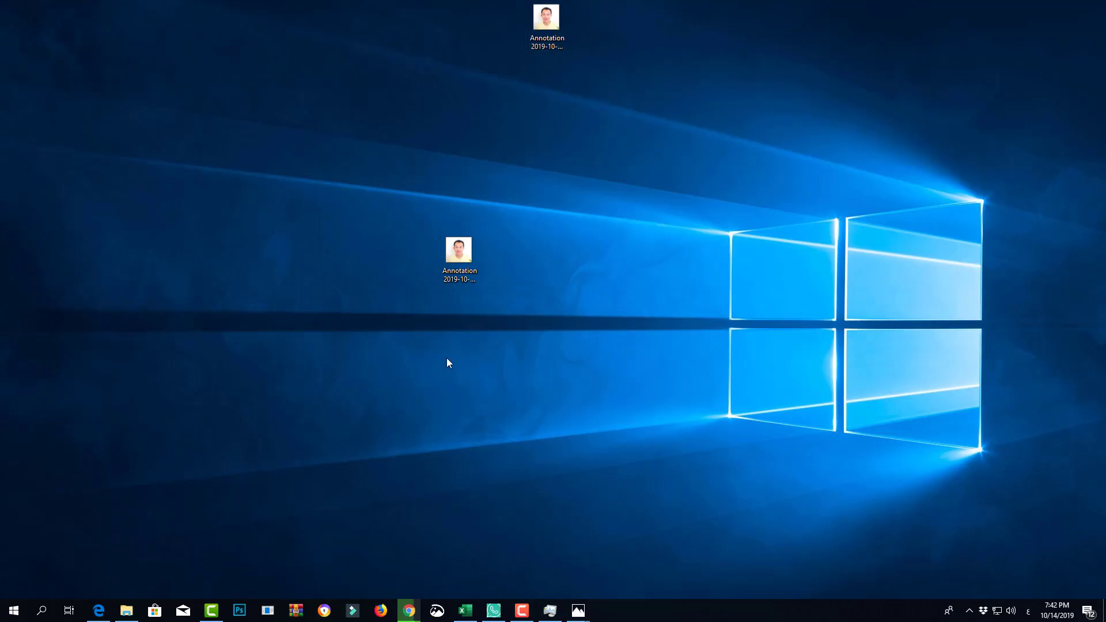
click(476, 392)
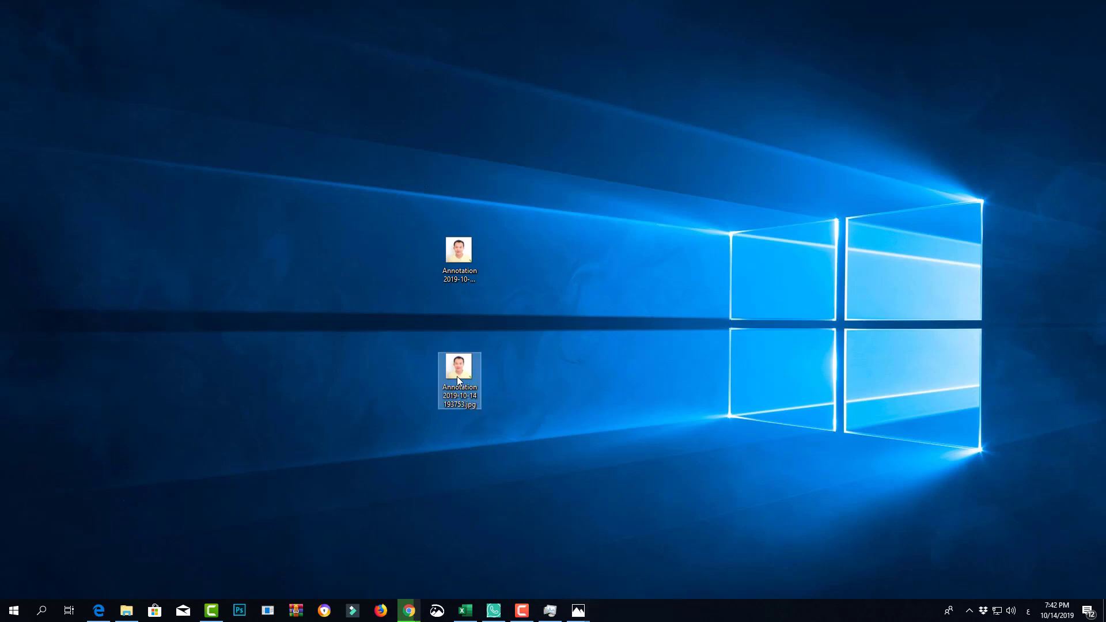
drag(458, 371, 552, 327)
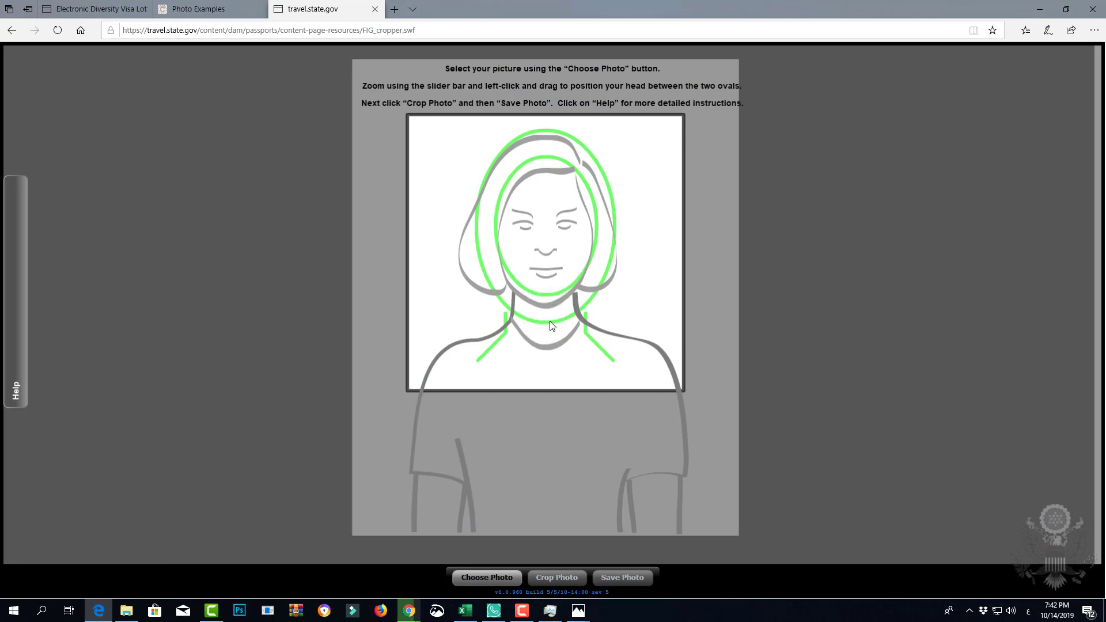
Load Annotation 2019-10-14 193753.jpg from the Desktop folder into the Photo Tool
click(485, 579)
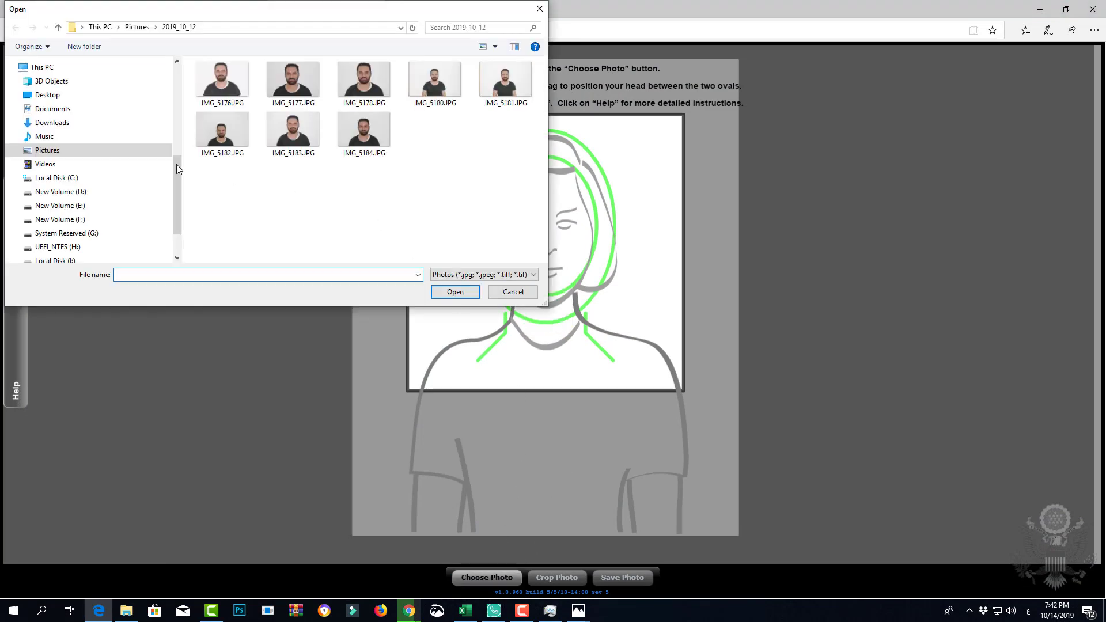
scroll(178, 193, up, 5)
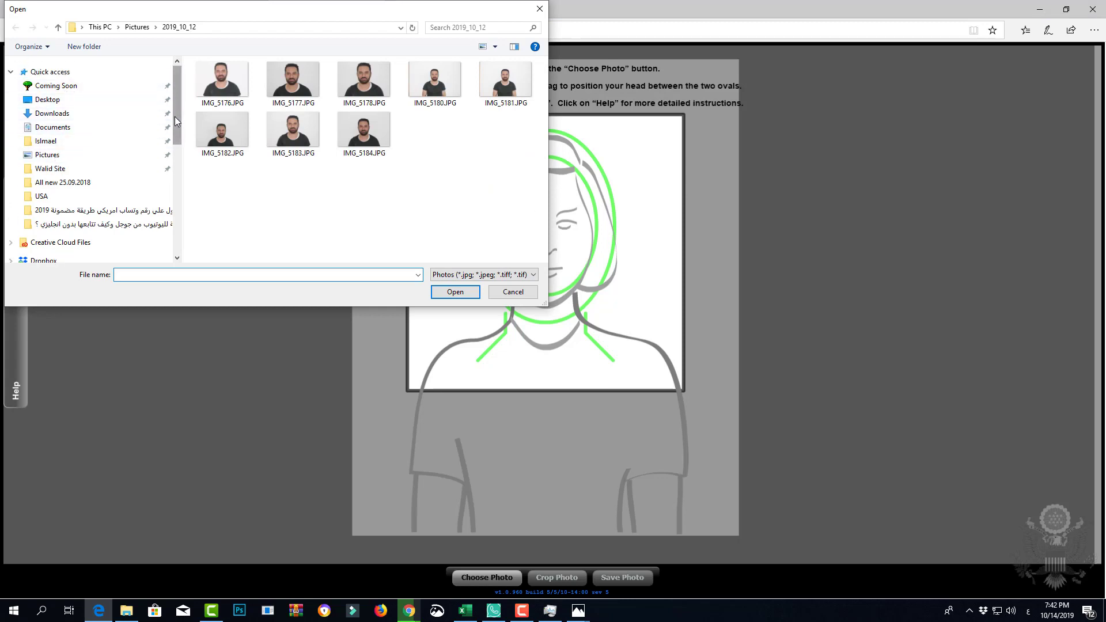
drag(175, 116, 174, 146)
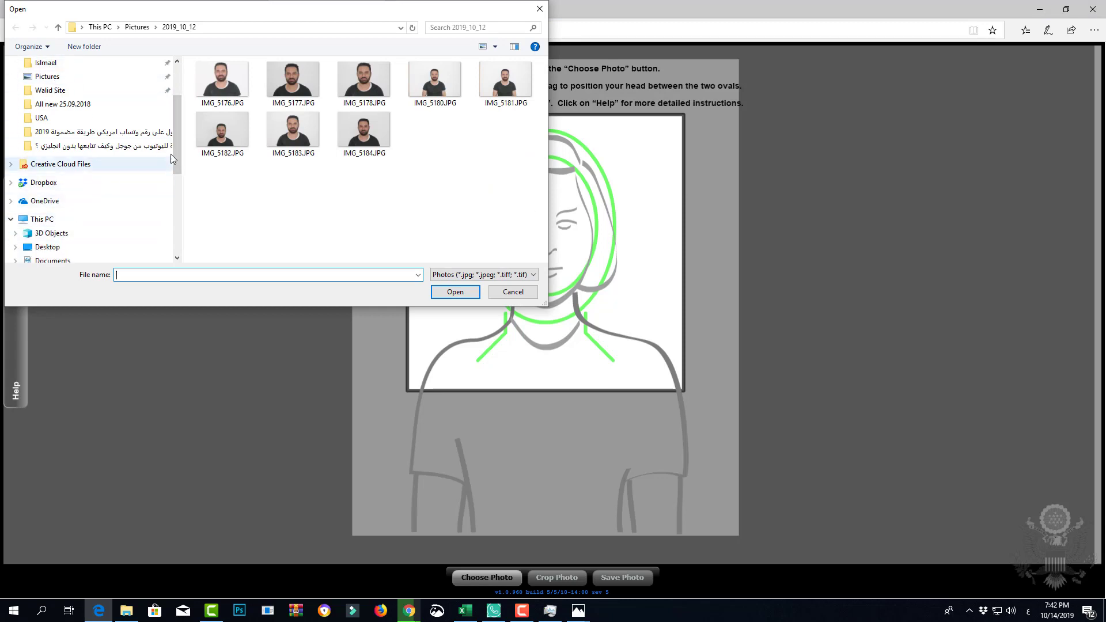
scroll(145, 196, down, 1)
scroll(145, 197, down, 1)
click(94, 191)
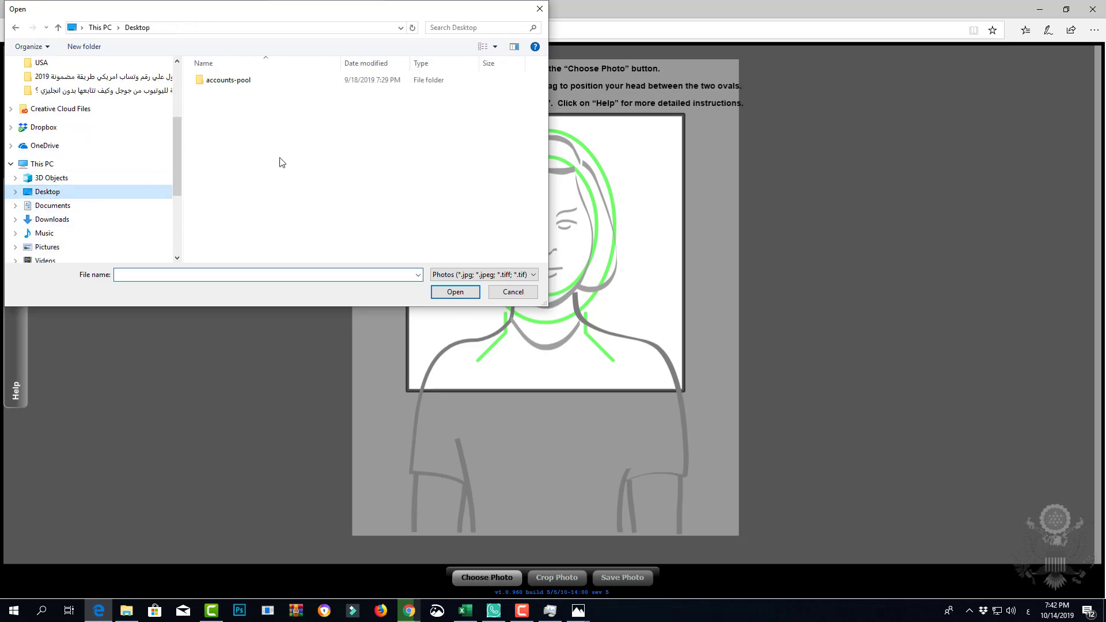
click(245, 201)
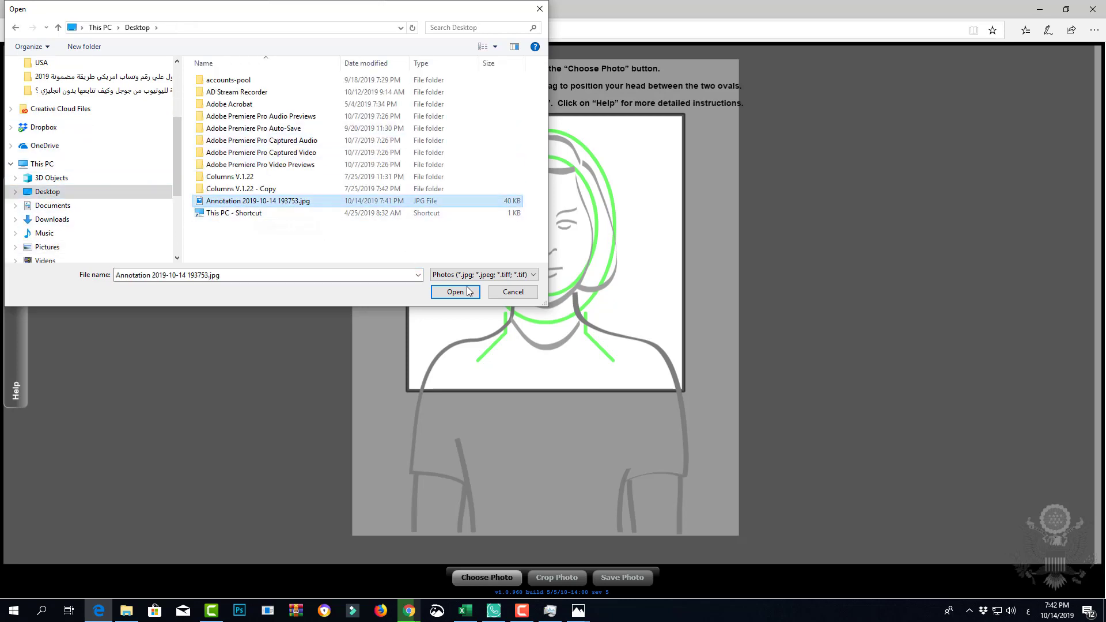
click(455, 292)
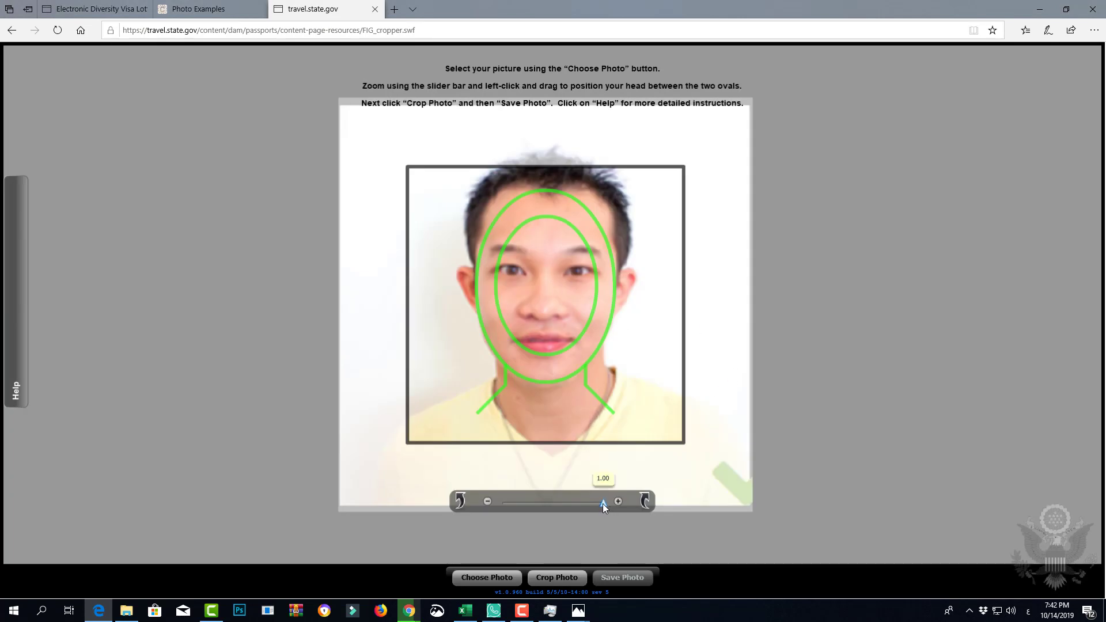
Zoom the photo out until the head fits between the two green ovals, and crop it
drag(604, 504, 520, 511)
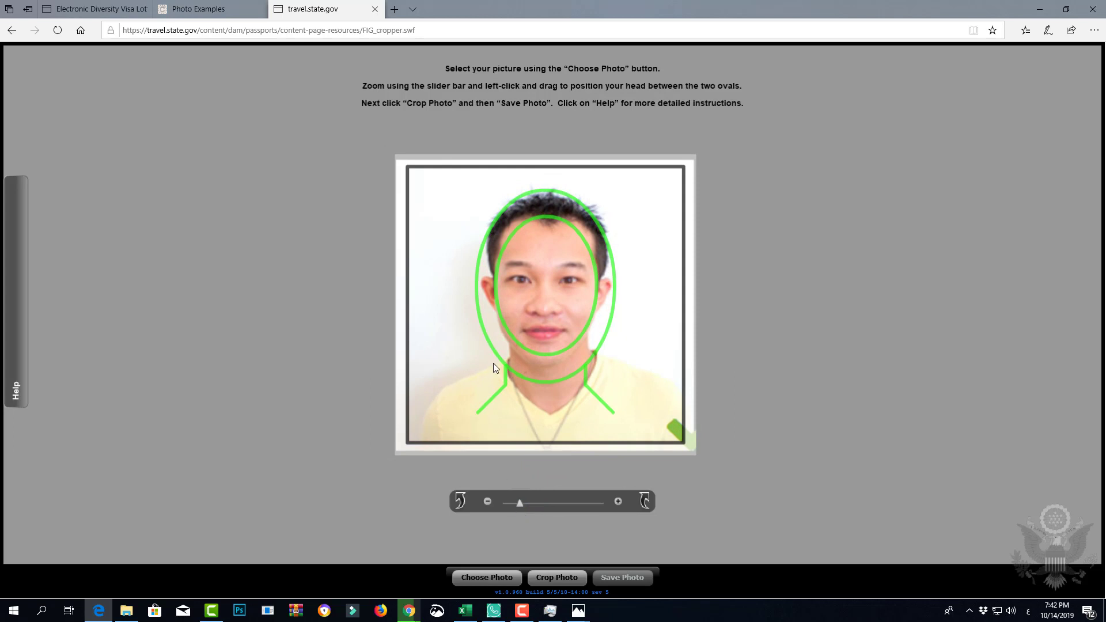
click(554, 578)
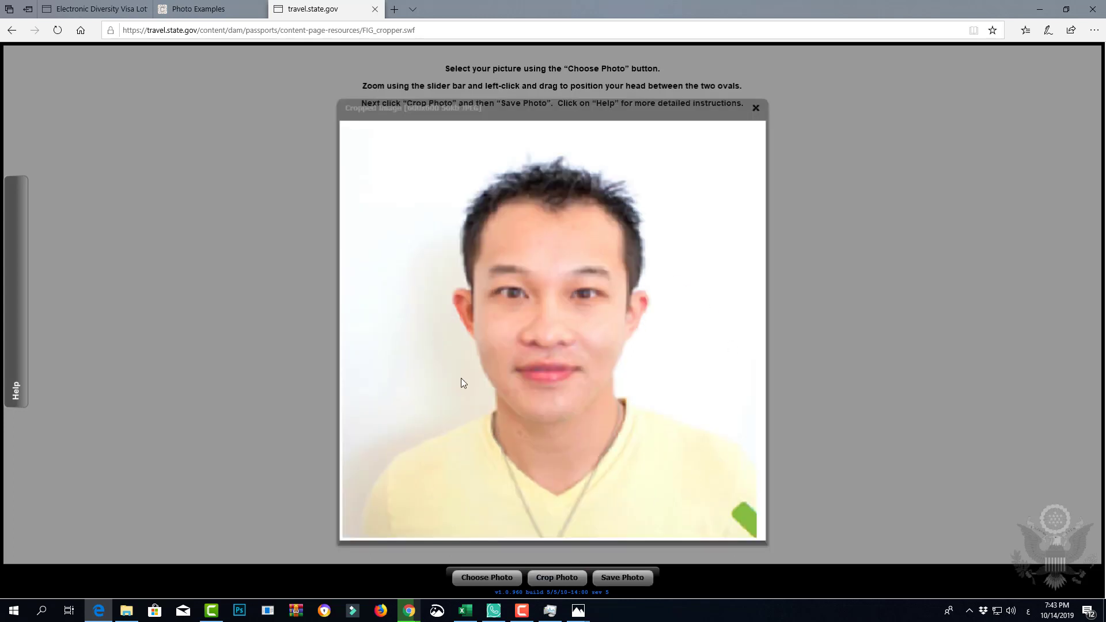
Save the cropped photo to the Desktop as CROPPED-Annotation 2019-10-14 193753.jpg and minimize the browser to show the desktop
click(615, 578)
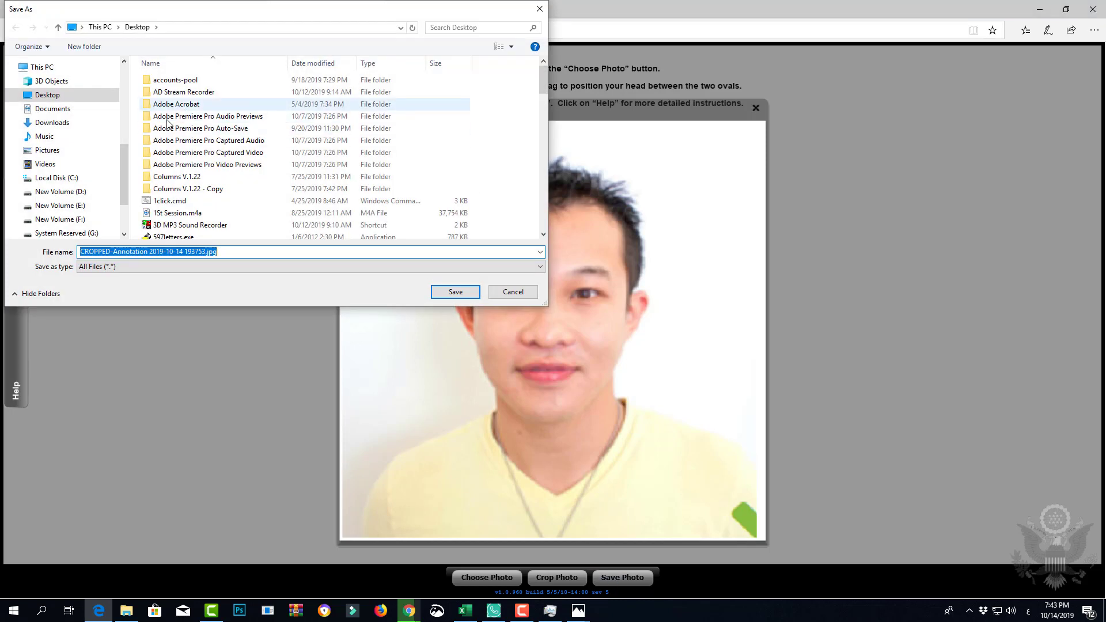
click(455, 292)
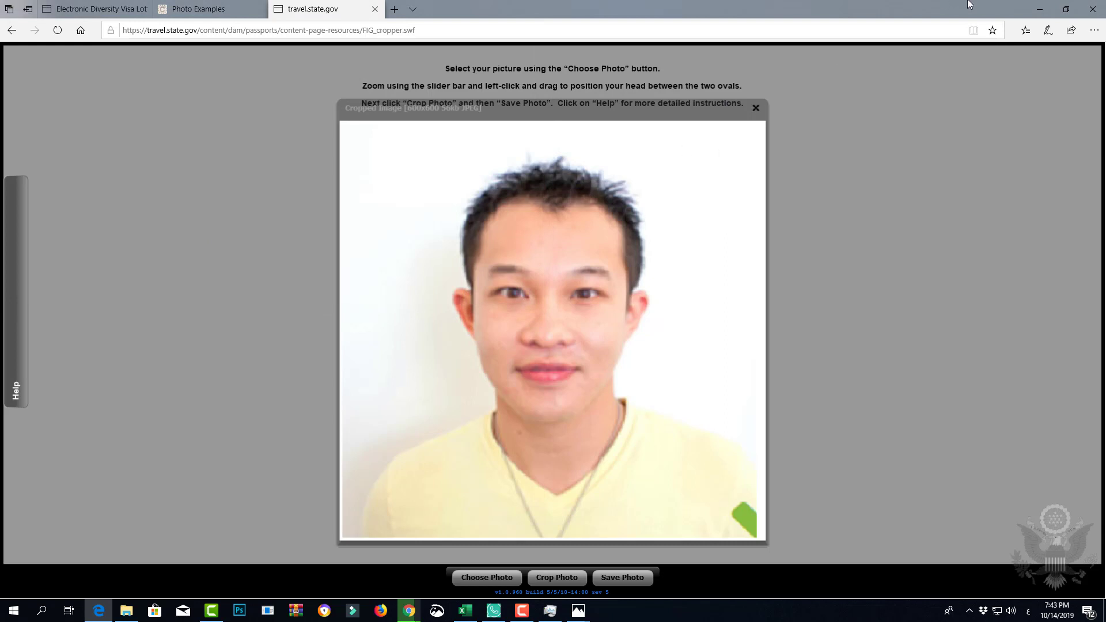
click(1039, 8)
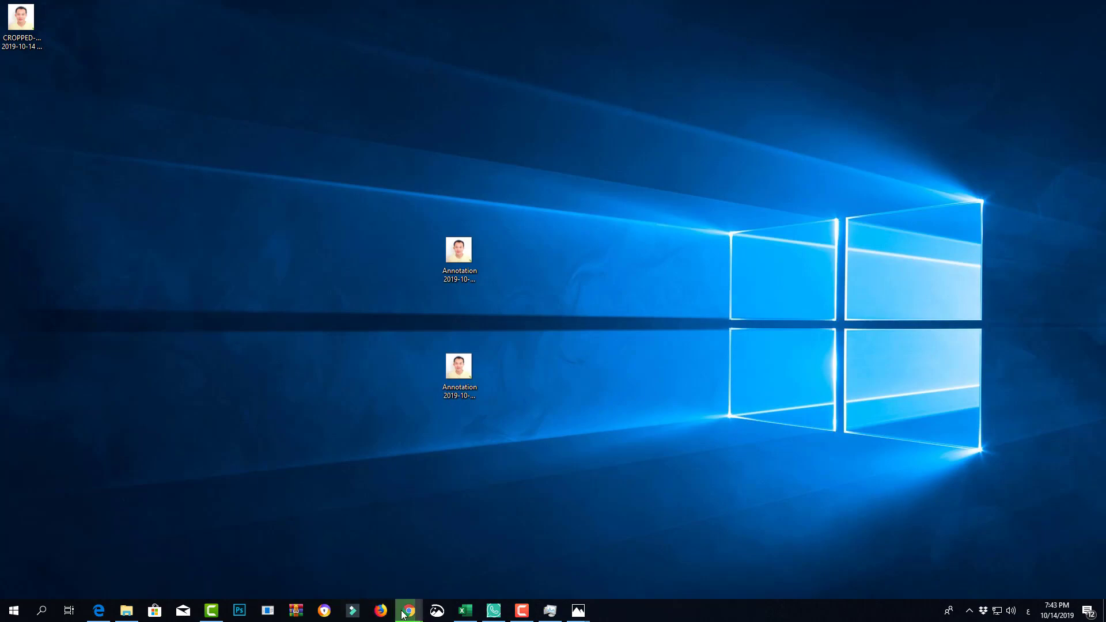
Switch to Chrome and bring up the already open ResizeImage.net page
mouse_move(407, 612)
click(321, 561)
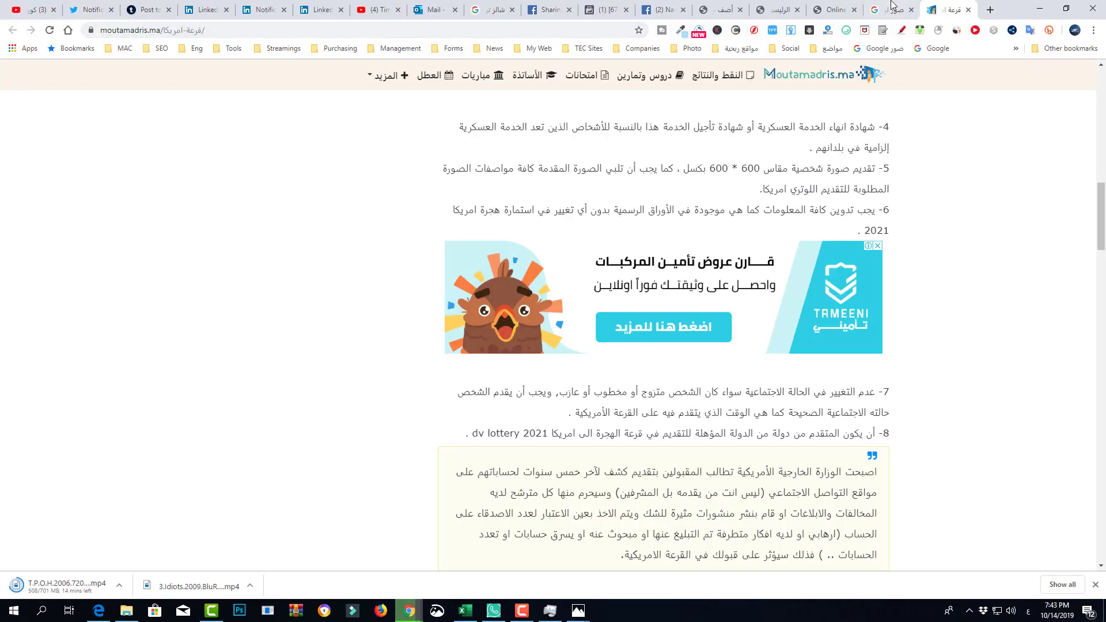
click(839, 12)
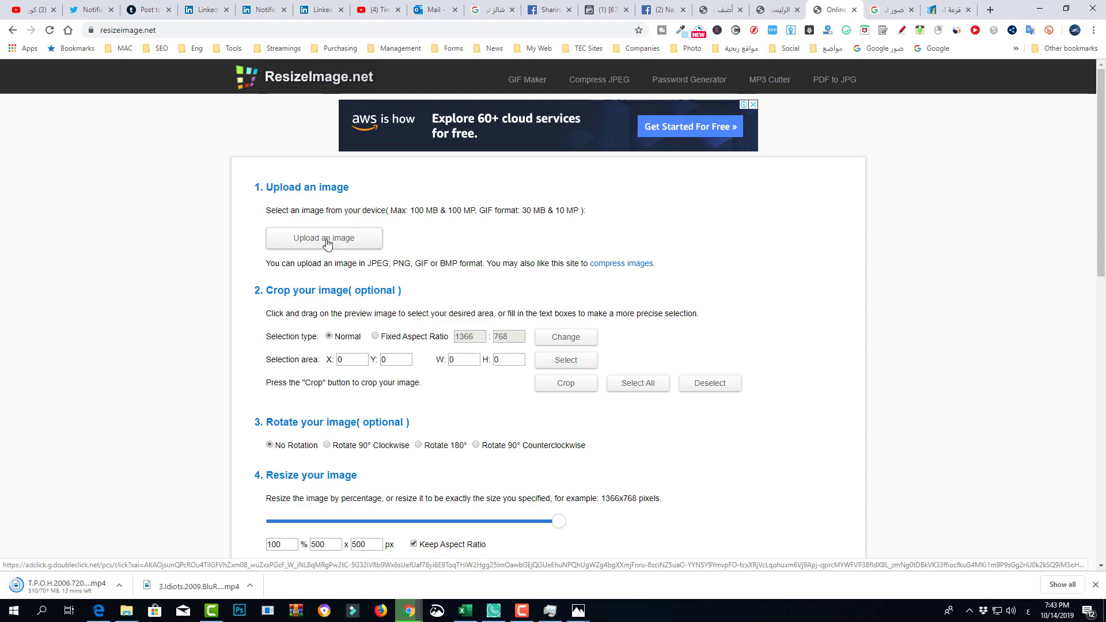
Upload Annotation 2019-10-14 193753.png from the Desktop folder to ResizeImage.net
click(348, 241)
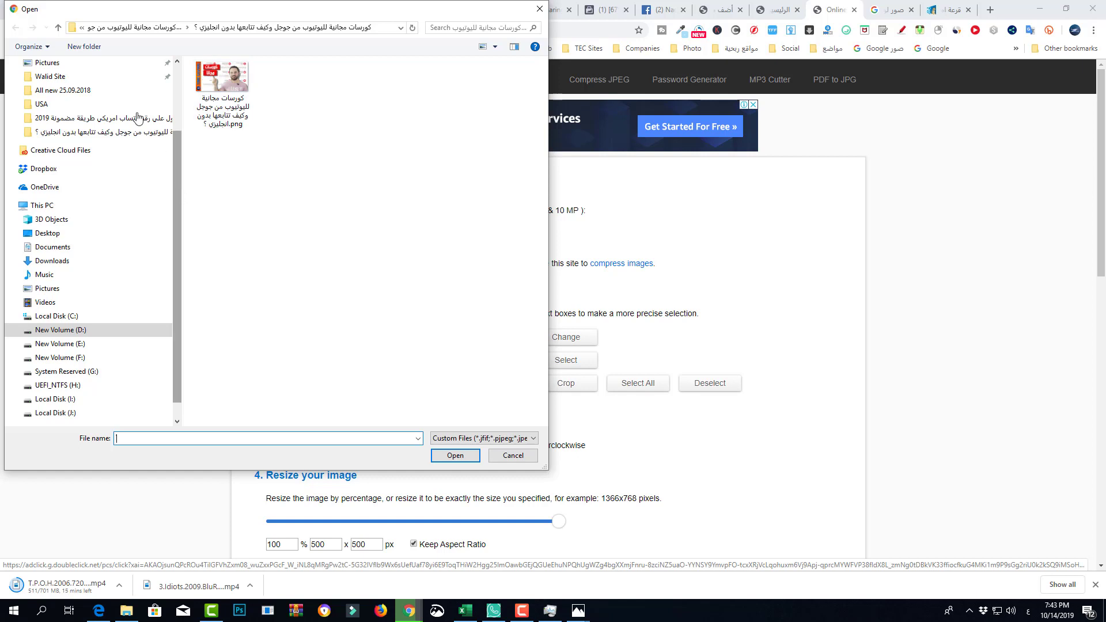
drag(177, 167, 175, 143)
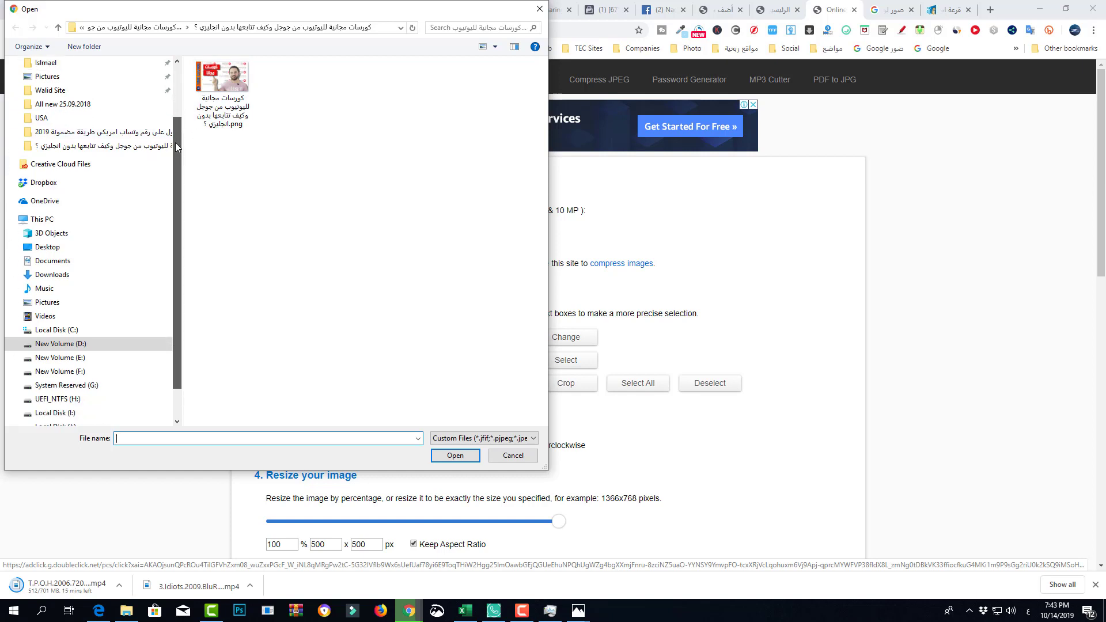
click(88, 248)
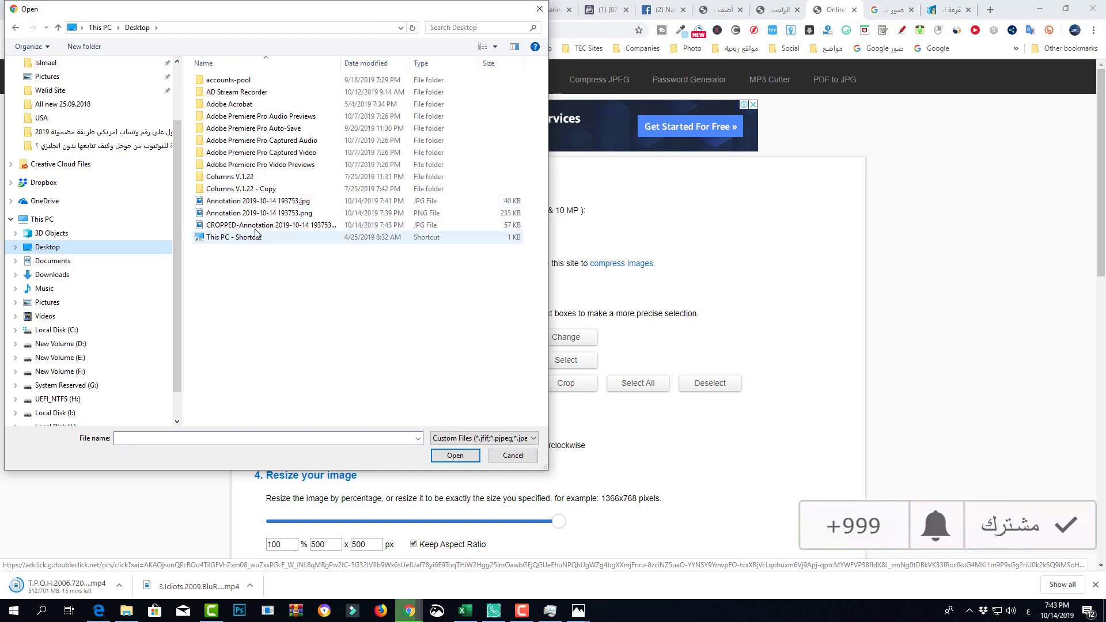
click(299, 201)
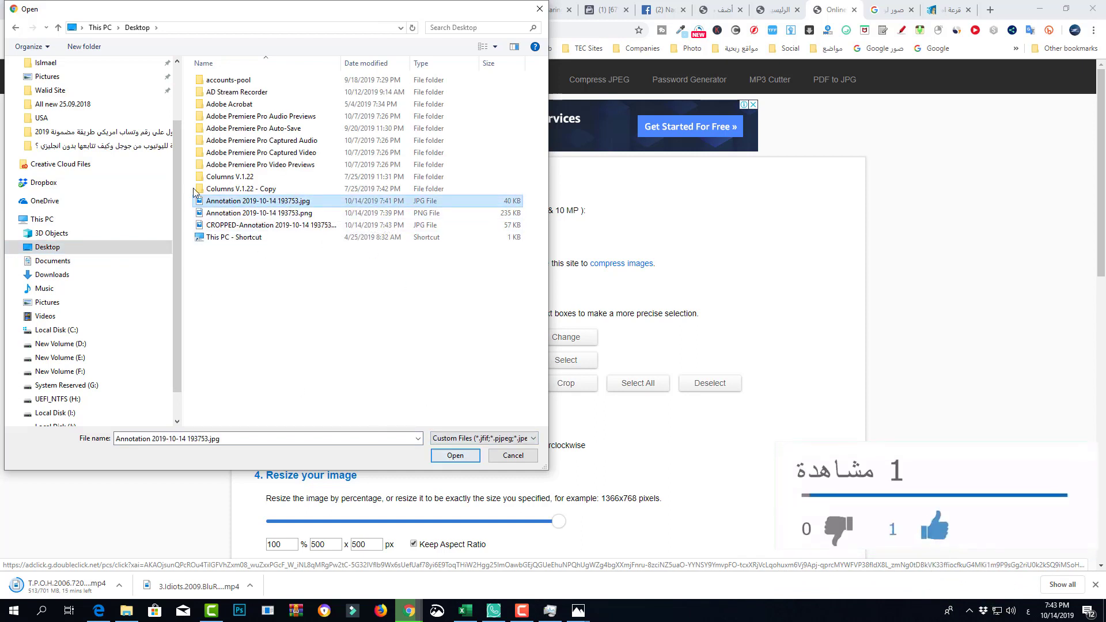
click(261, 214)
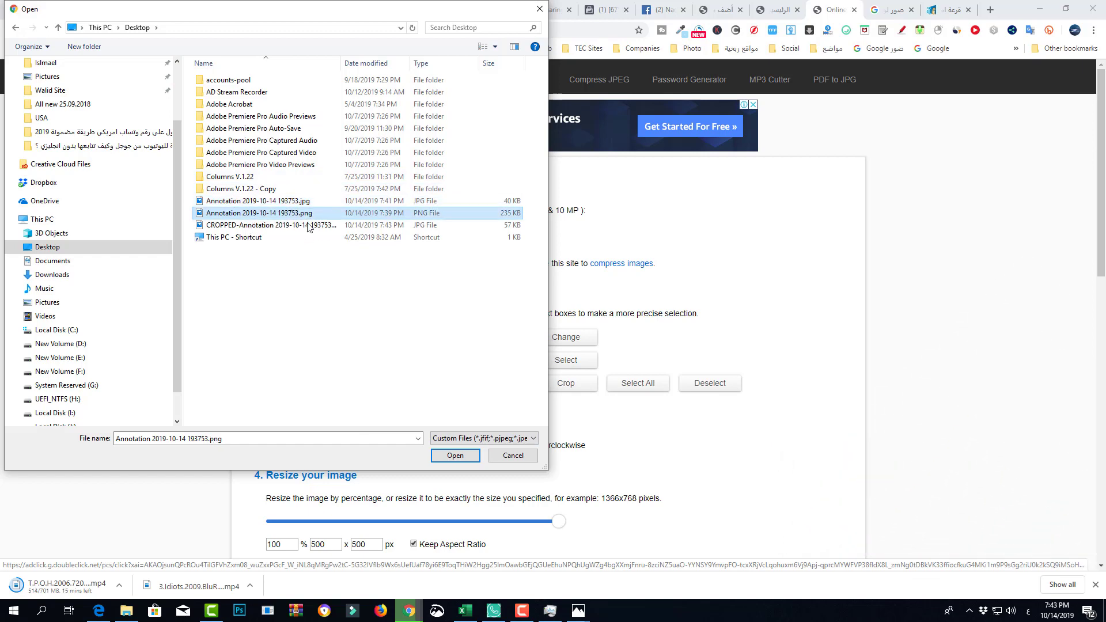
click(451, 458)
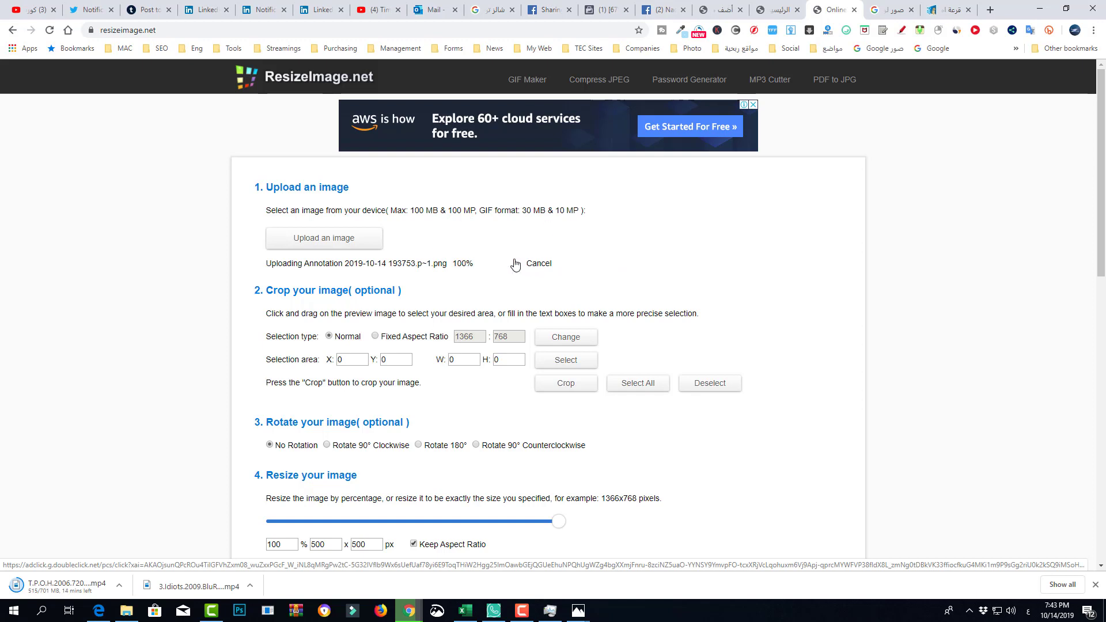
Set the resized image to 1200 × 1200 px with the aspect ratio kept, and choose JPG as the output format
scroll(696, 296, down, 4)
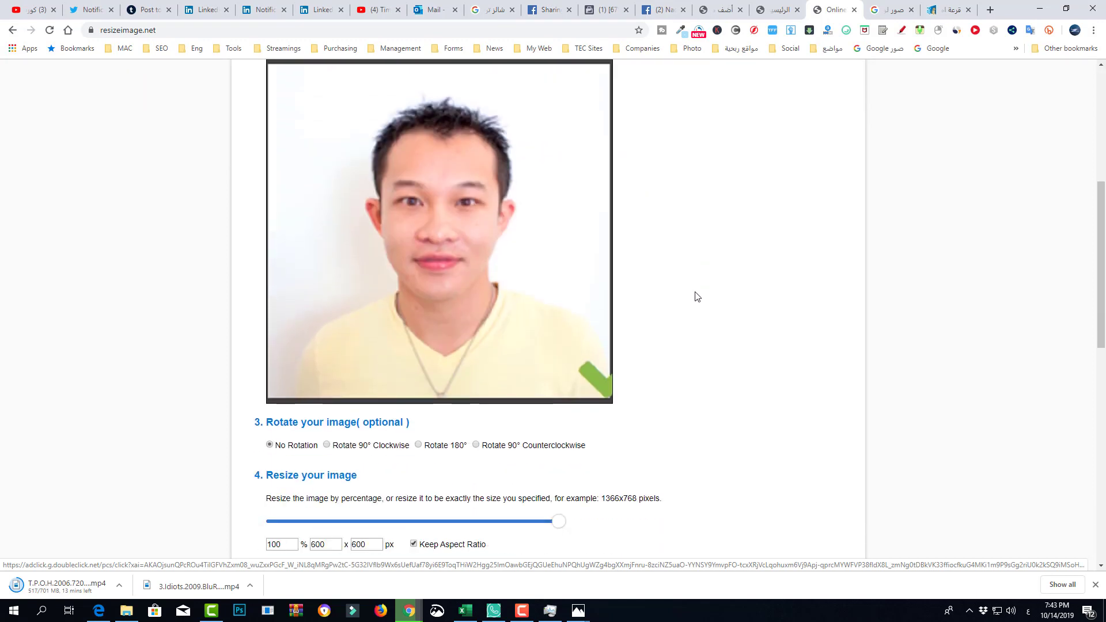
scroll(338, 383, down, 1)
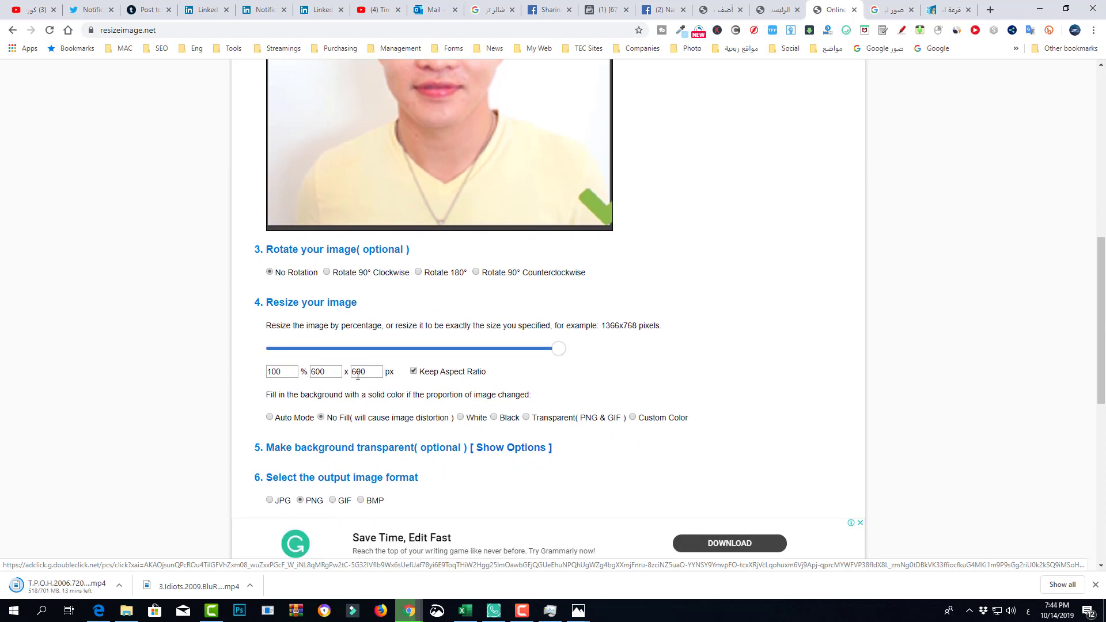
double_click(316, 373)
text(1200)
scroll(692, 388, down, 2)
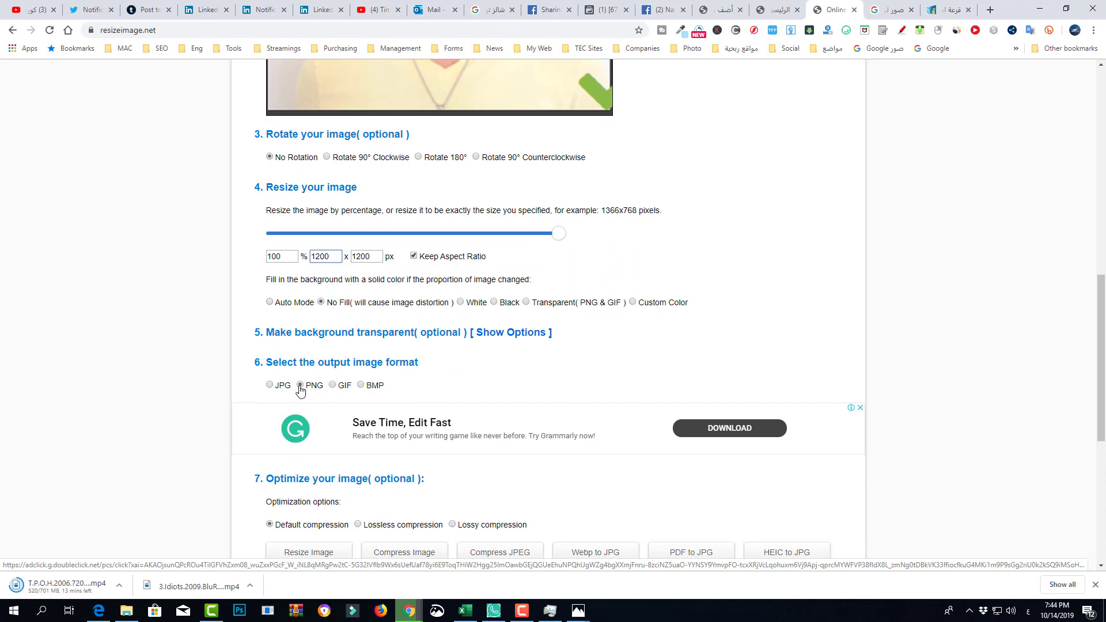
click(270, 385)
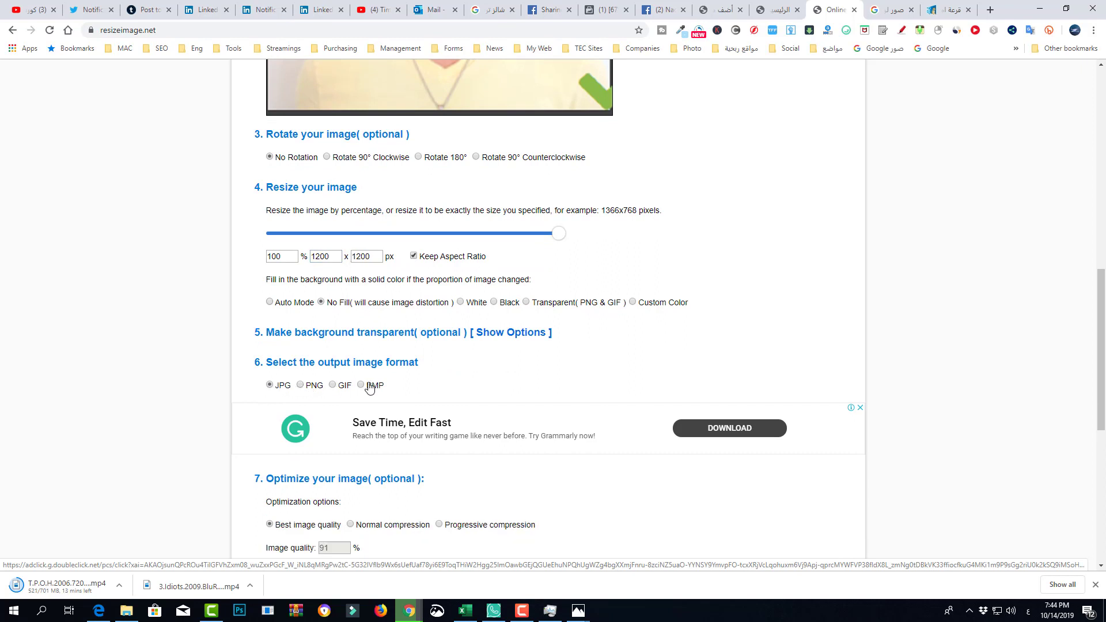
scroll(518, 349, down, 3)
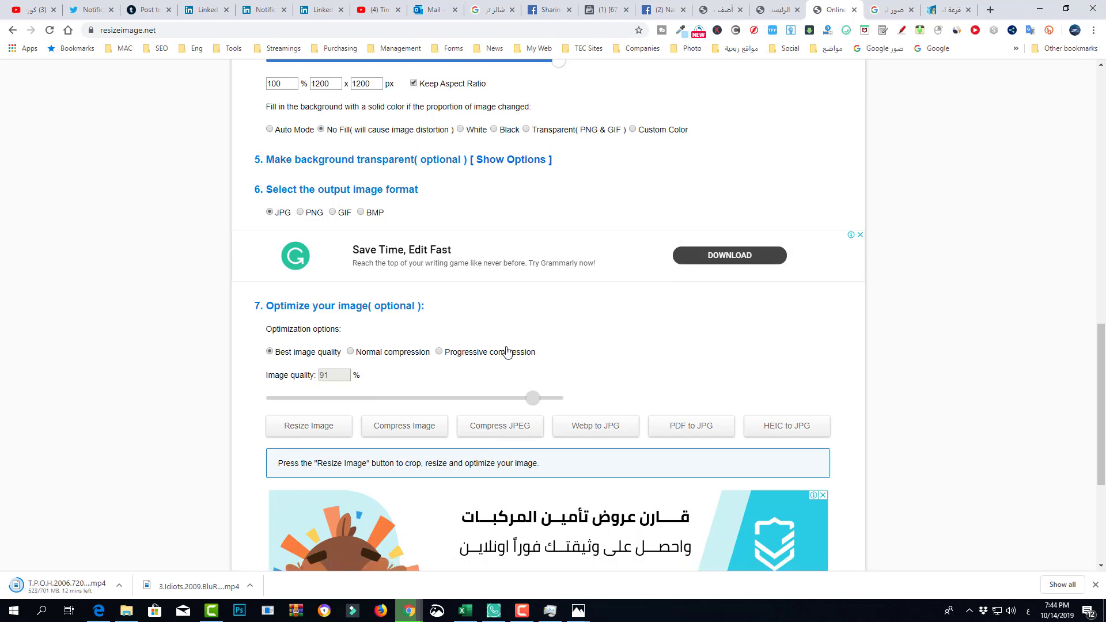
scroll(507, 353, down, 2)
scroll(514, 374, up, 1)
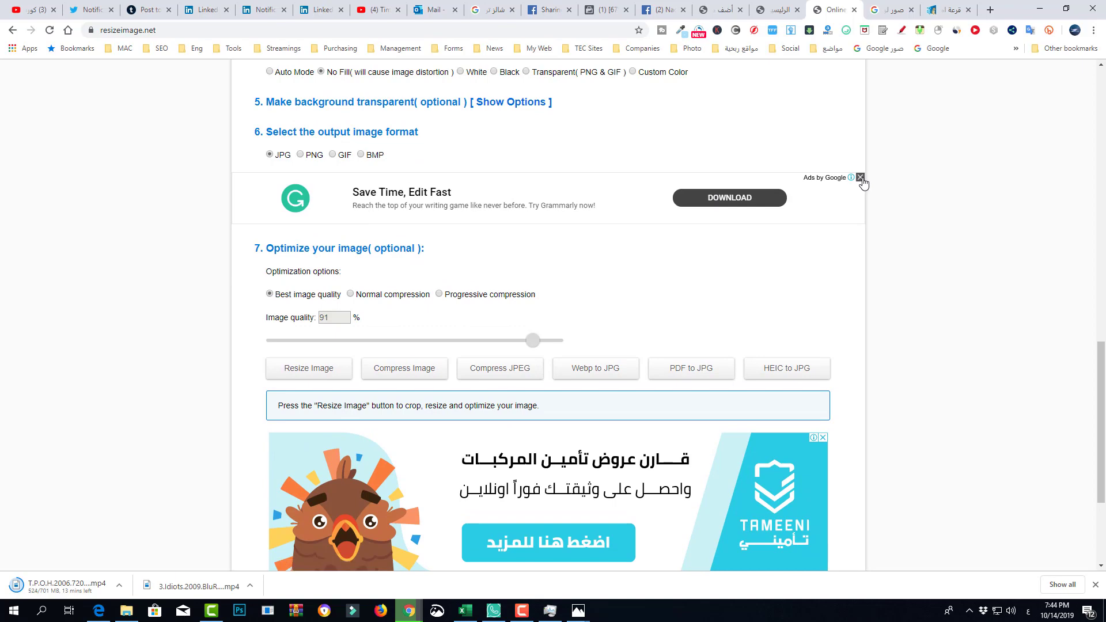
scroll(536, 298, up, 1)
scroll(533, 298, up, 4)
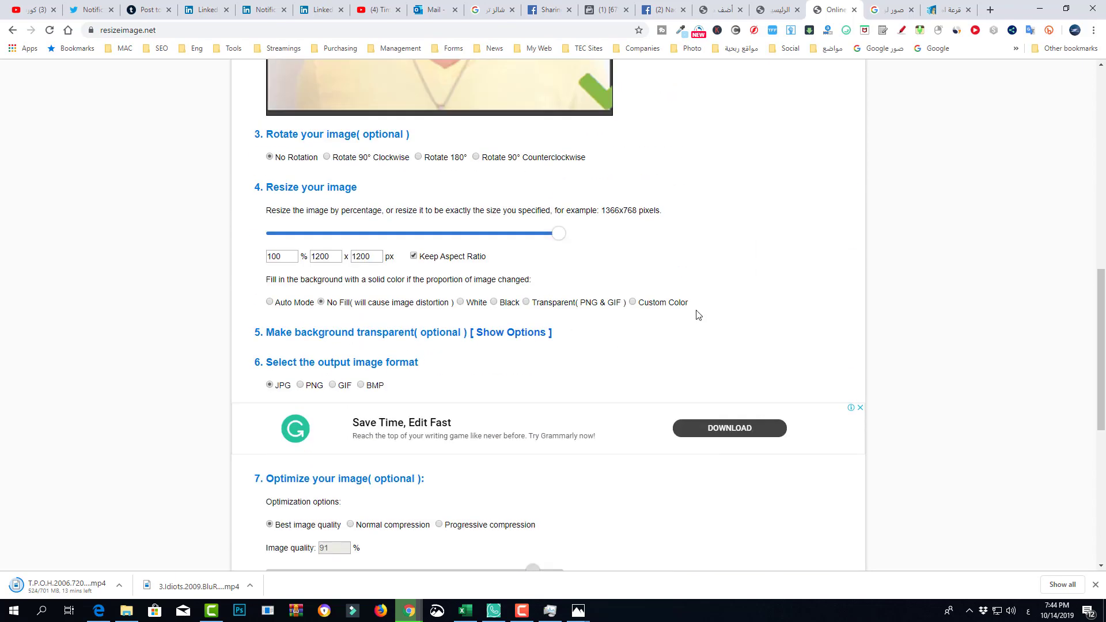
Run the resize on the uploaded photo with the chosen settings and start downloading the result
scroll(698, 315, up, 11)
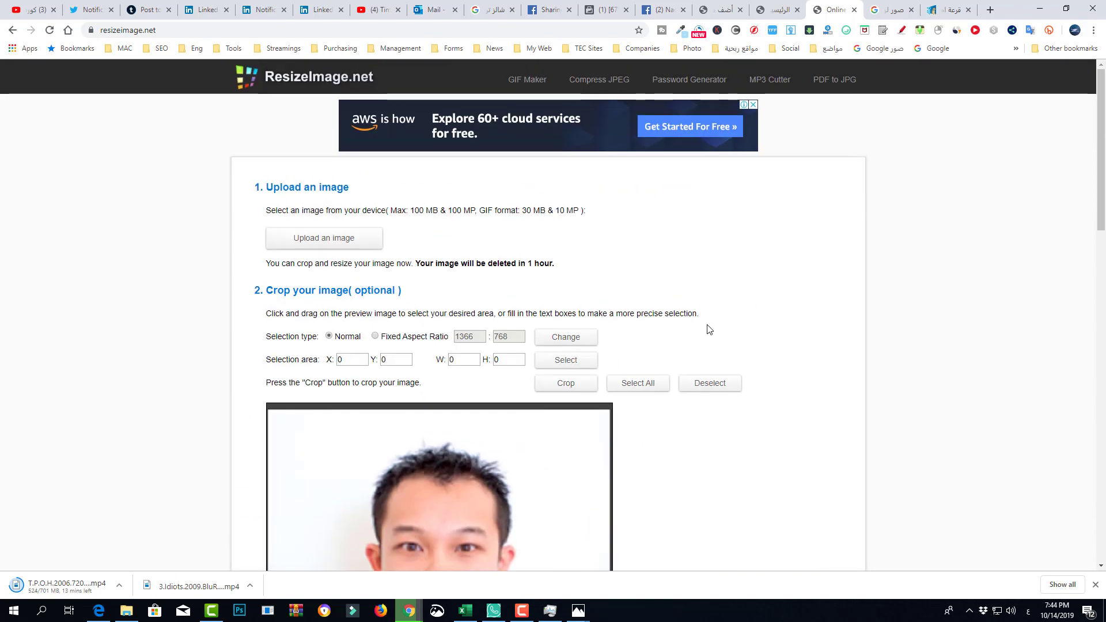
scroll(708, 329, down, 15)
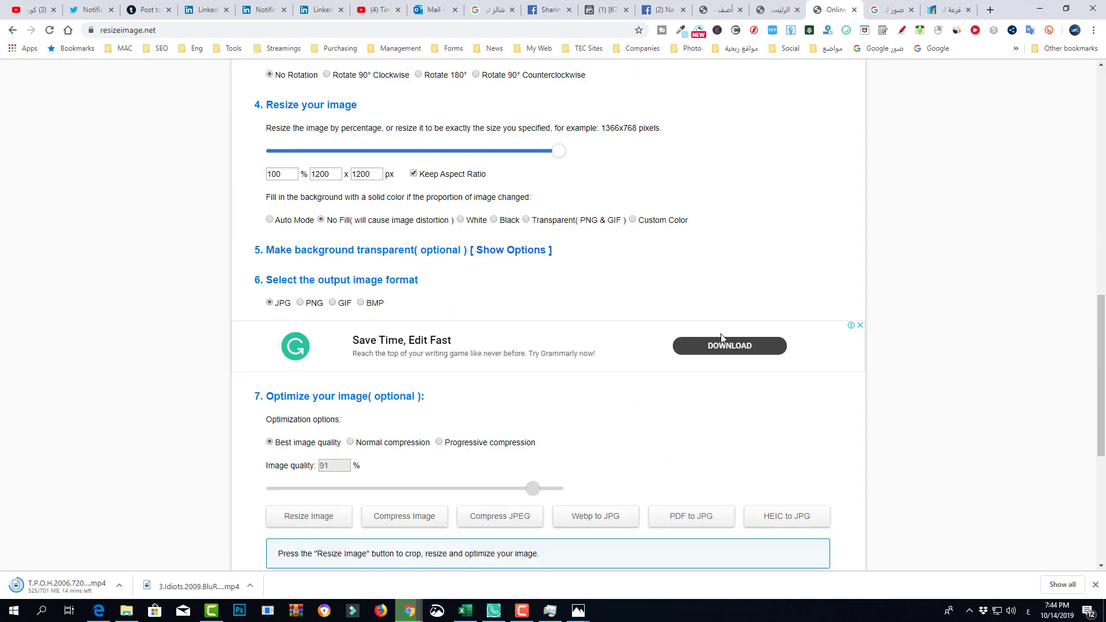
scroll(437, 332, up, 2)
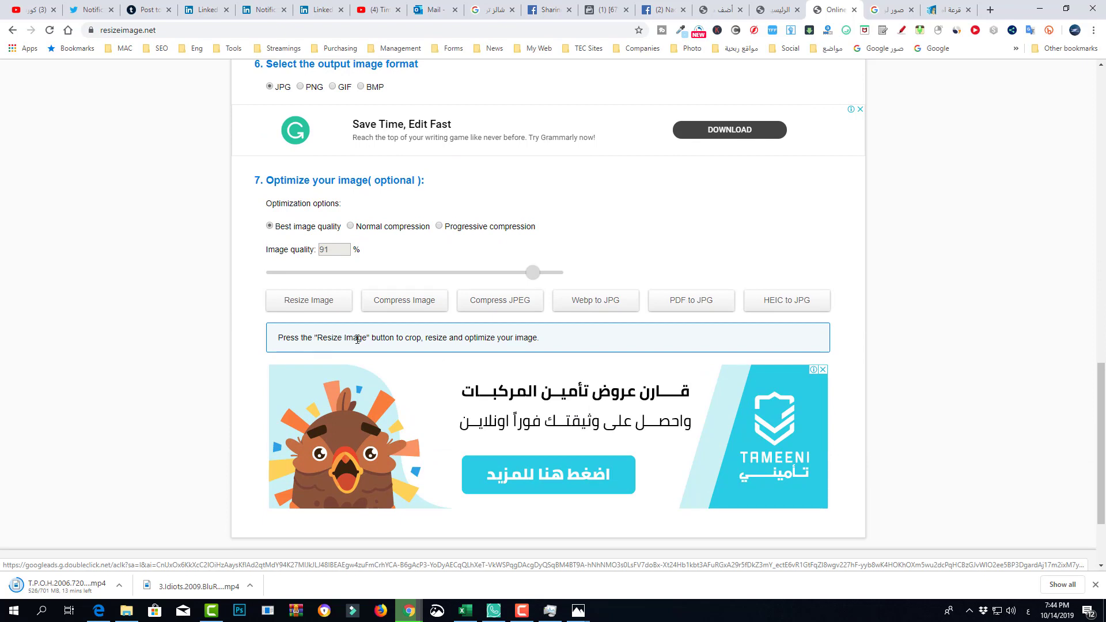
click(324, 305)
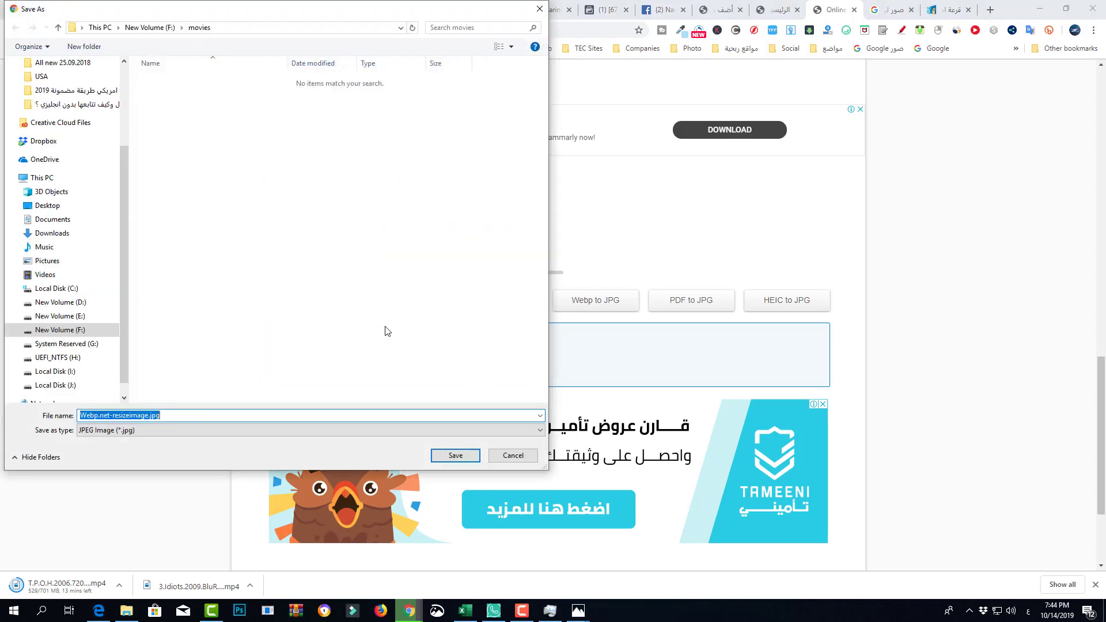
Save the resized photo to the Desktop as Webp.net-resizeimage.jpg and minimize the browser to show the desktop
drag(127, 174, 122, 199)
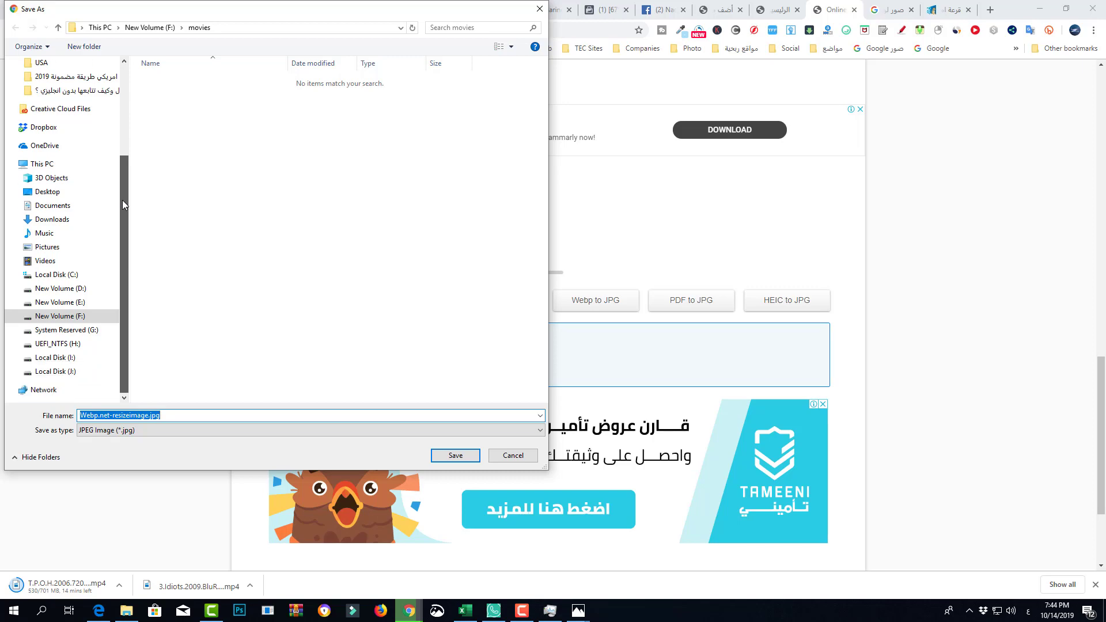
click(47, 192)
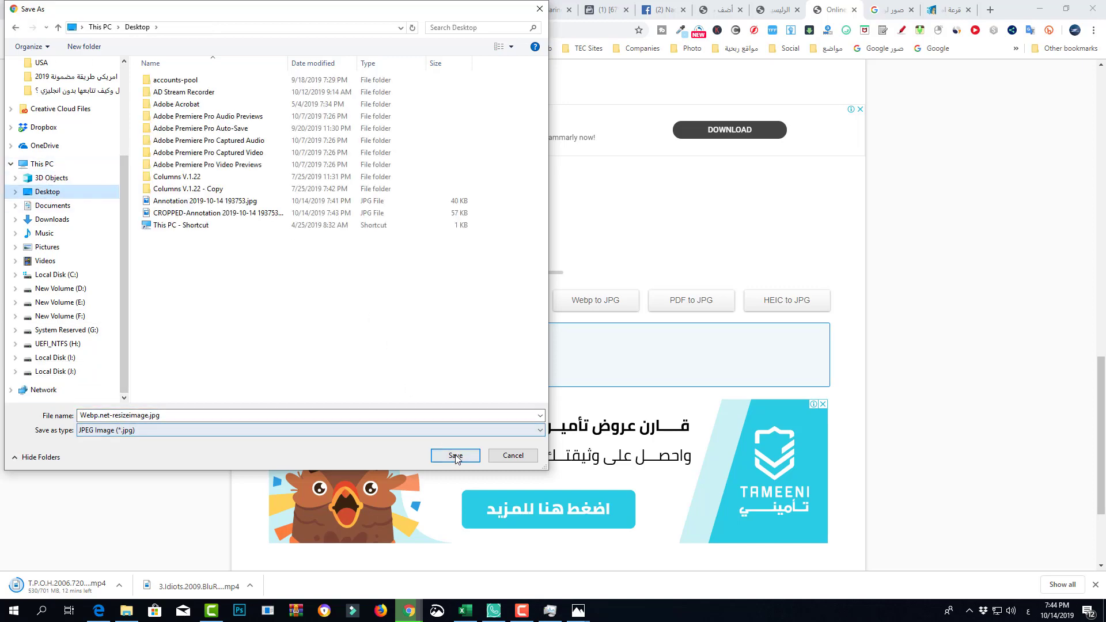
click(455, 455)
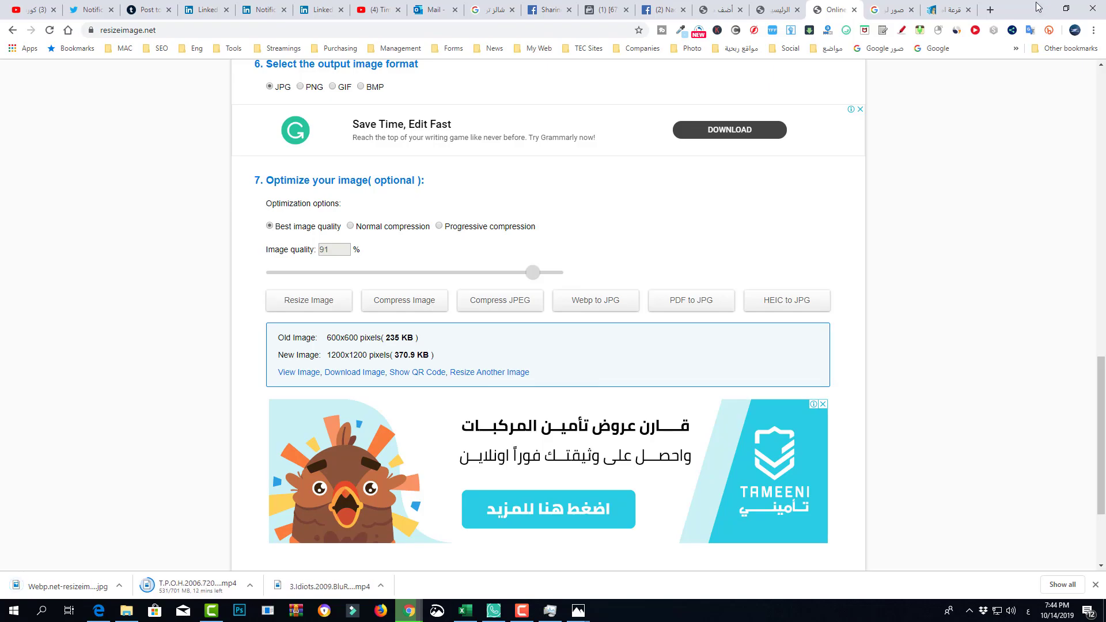
click(1040, 8)
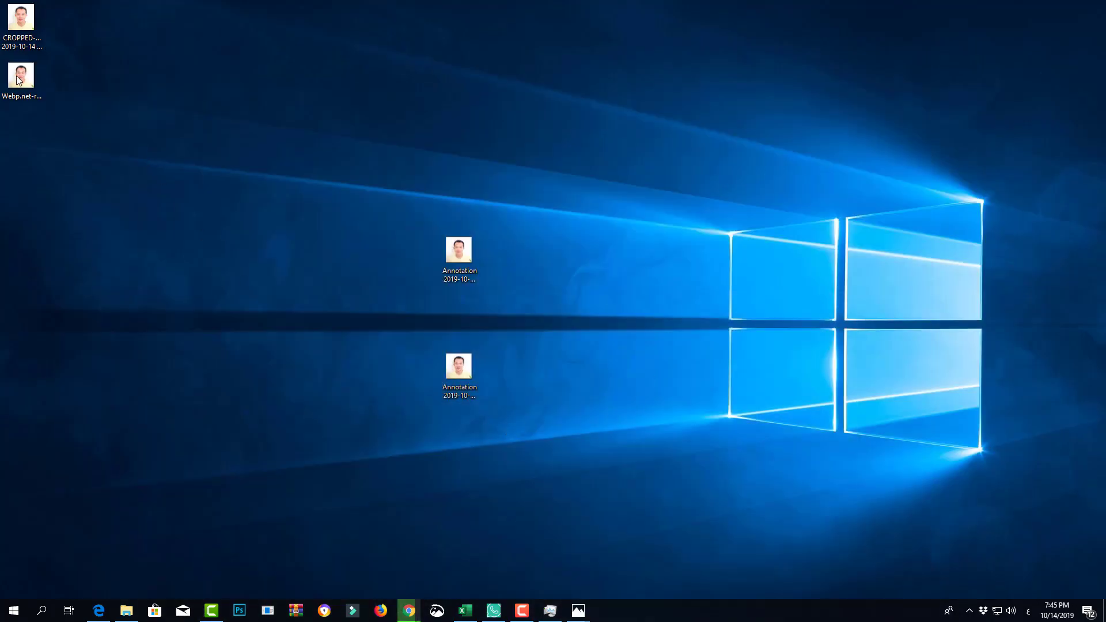
Move the Webp.net-resizeimage.jpg icon to an empty area of the desktop and check the image dimensions in its file properties
drag(19, 81, 504, 88)
right_click(503, 84)
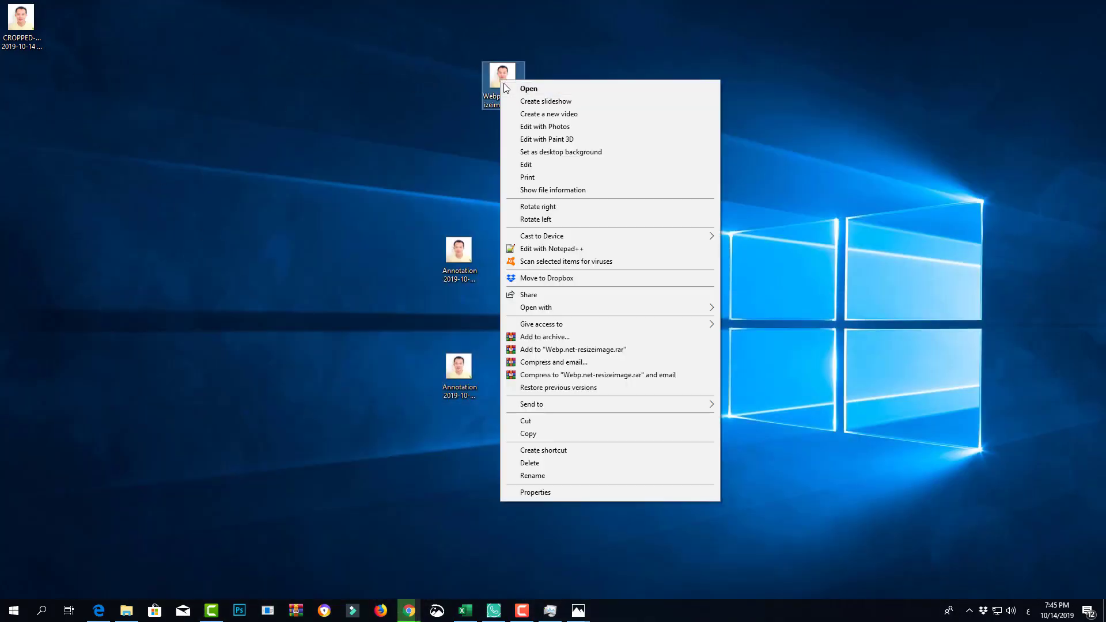
click(536, 492)
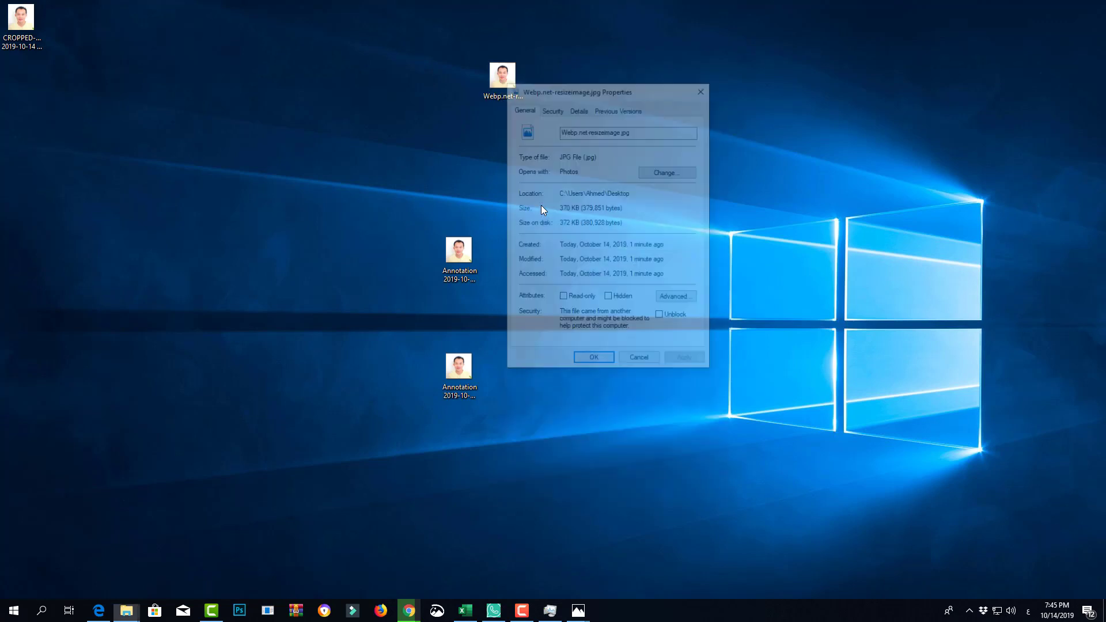
click(553, 109)
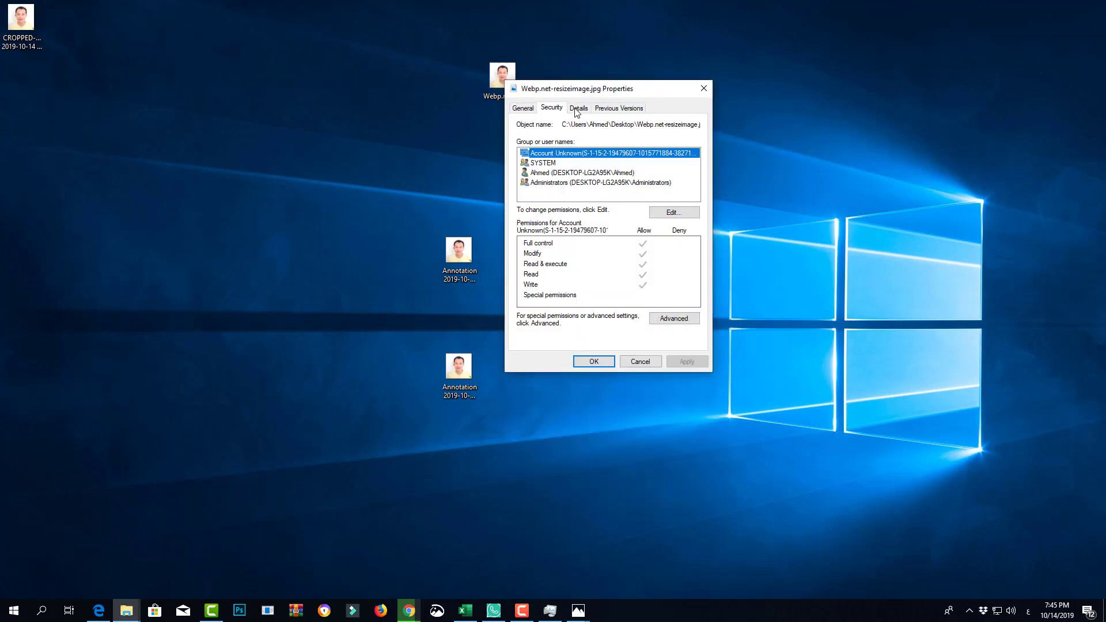
click(578, 109)
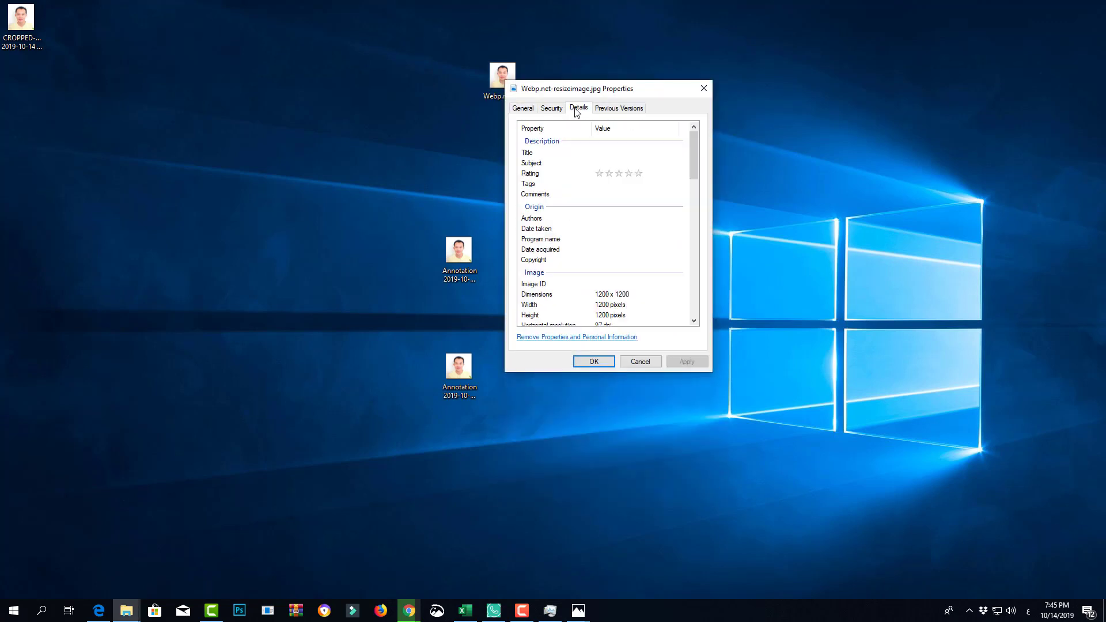
click(632, 296)
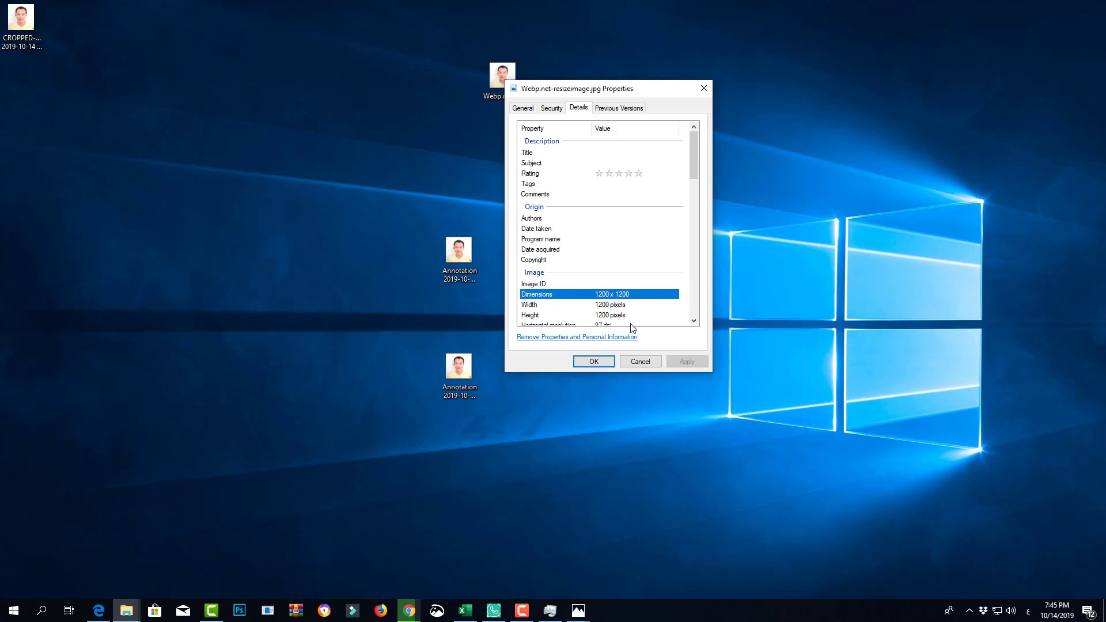
click(640, 362)
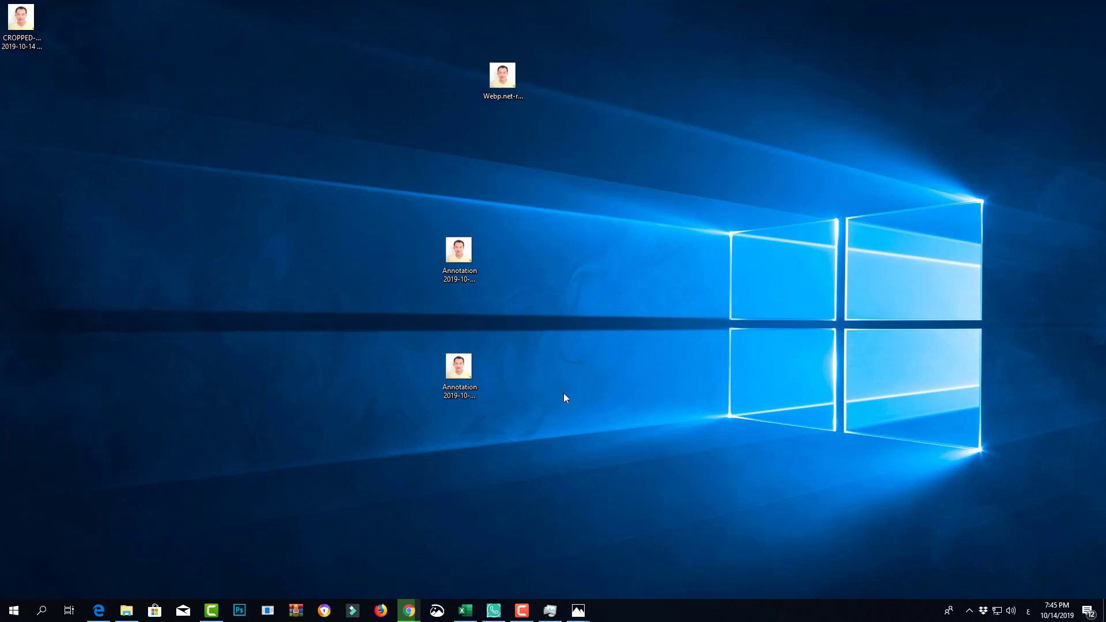
mouse_move(409, 611)
click(323, 562)
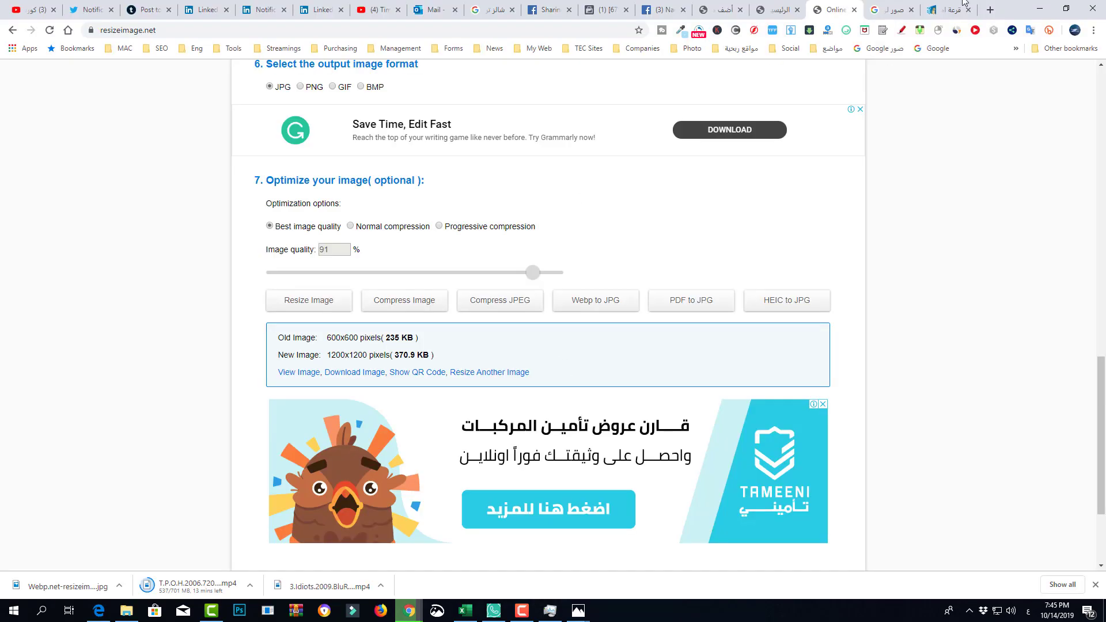
click(1040, 8)
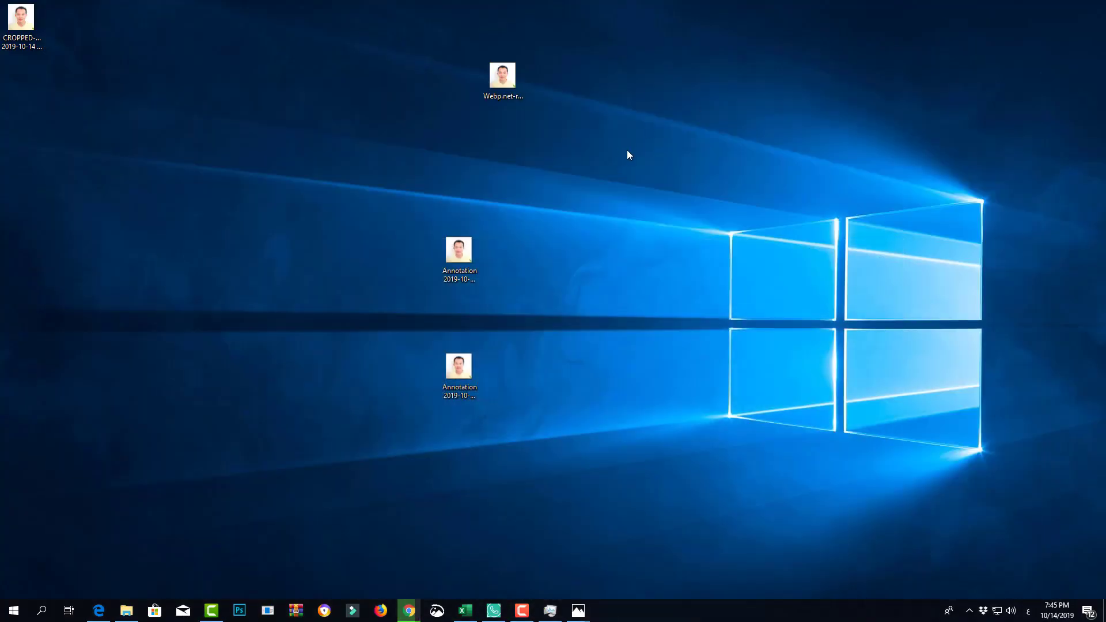